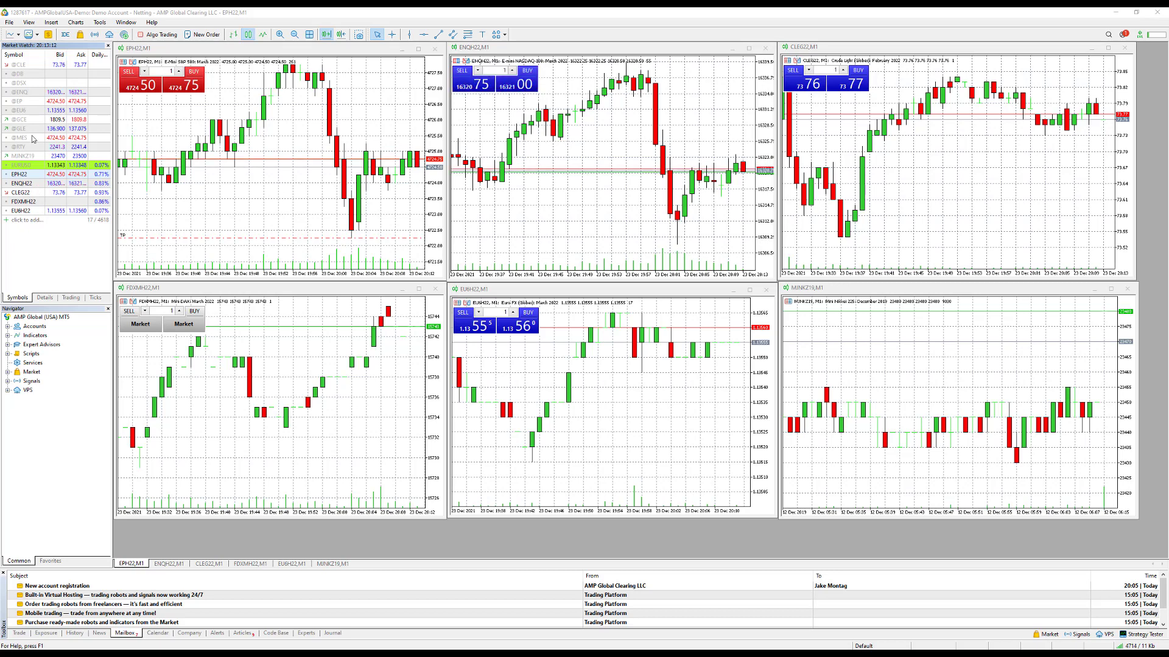
# Add the March 2022 Micro E-mini S&P 500 contract MESH22 to the Market Watch list
pyautogui.click(29, 23)
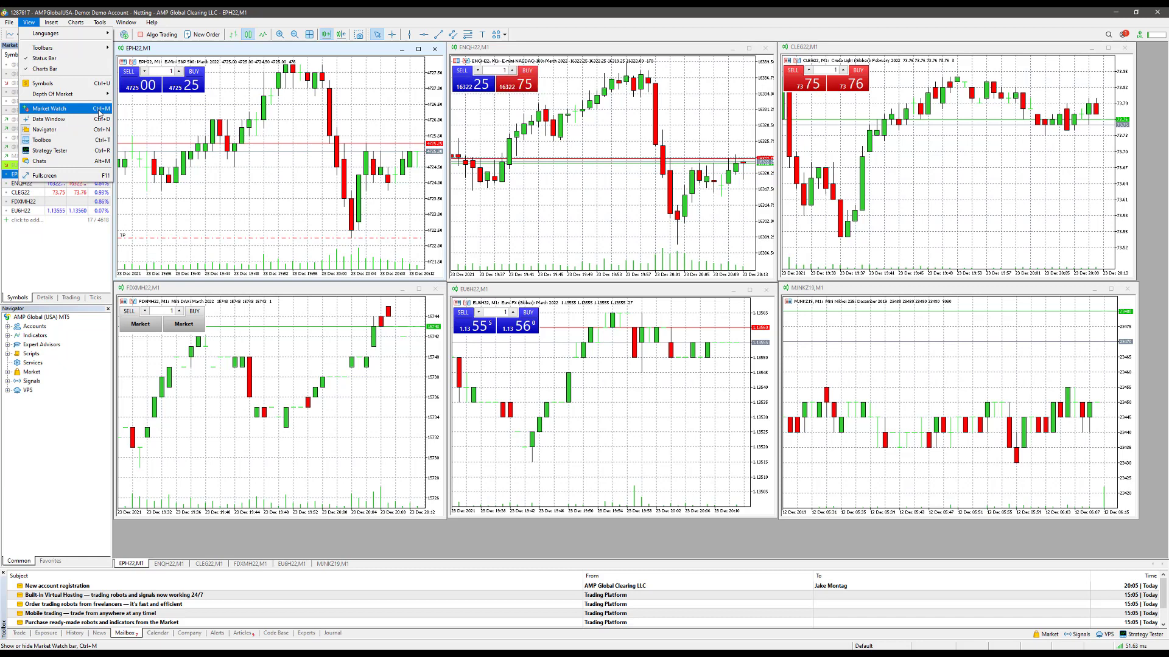
pyautogui.click(91, 264)
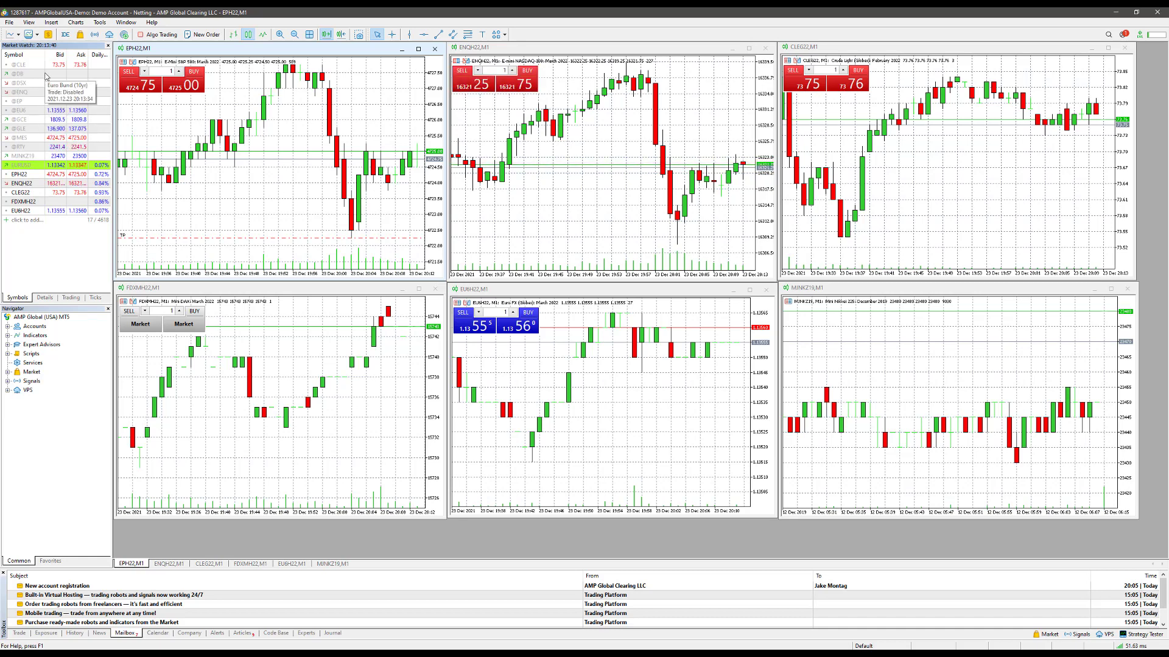
pyautogui.click(37, 221)
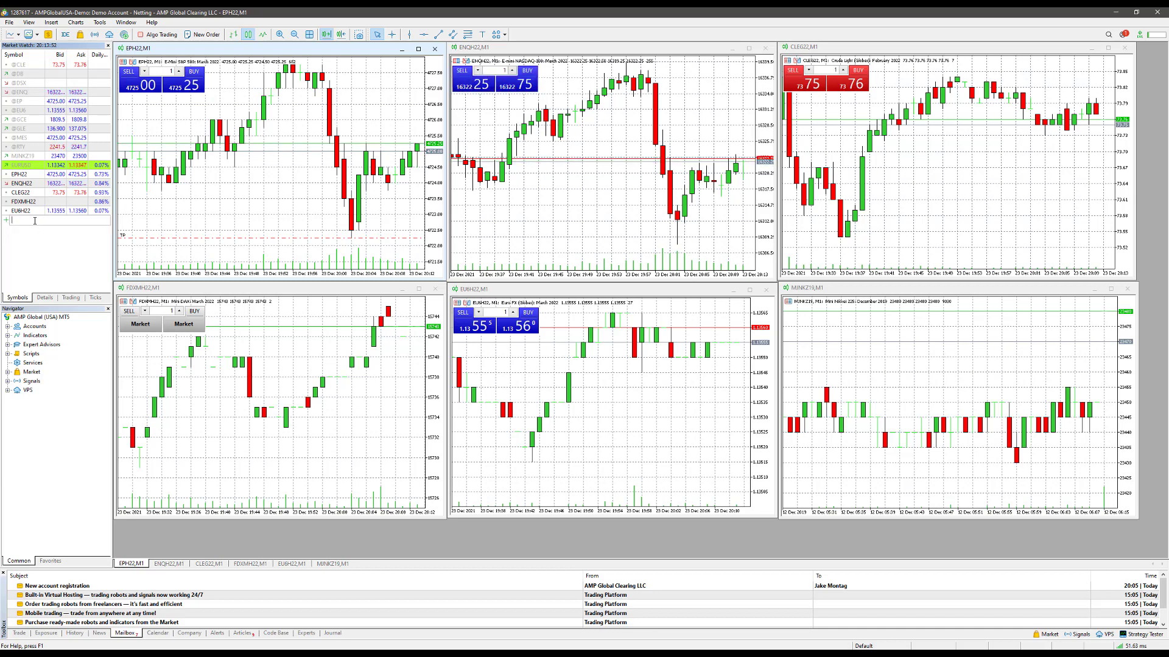
pyautogui.write('MESH22')
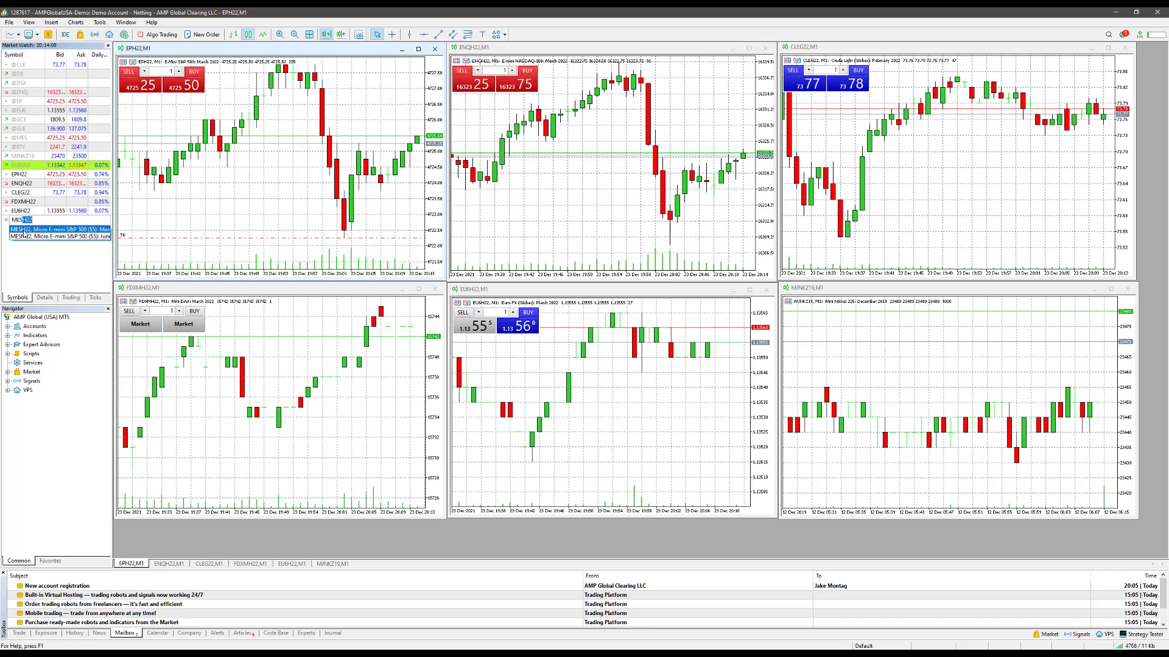
pyautogui.click(31, 230)
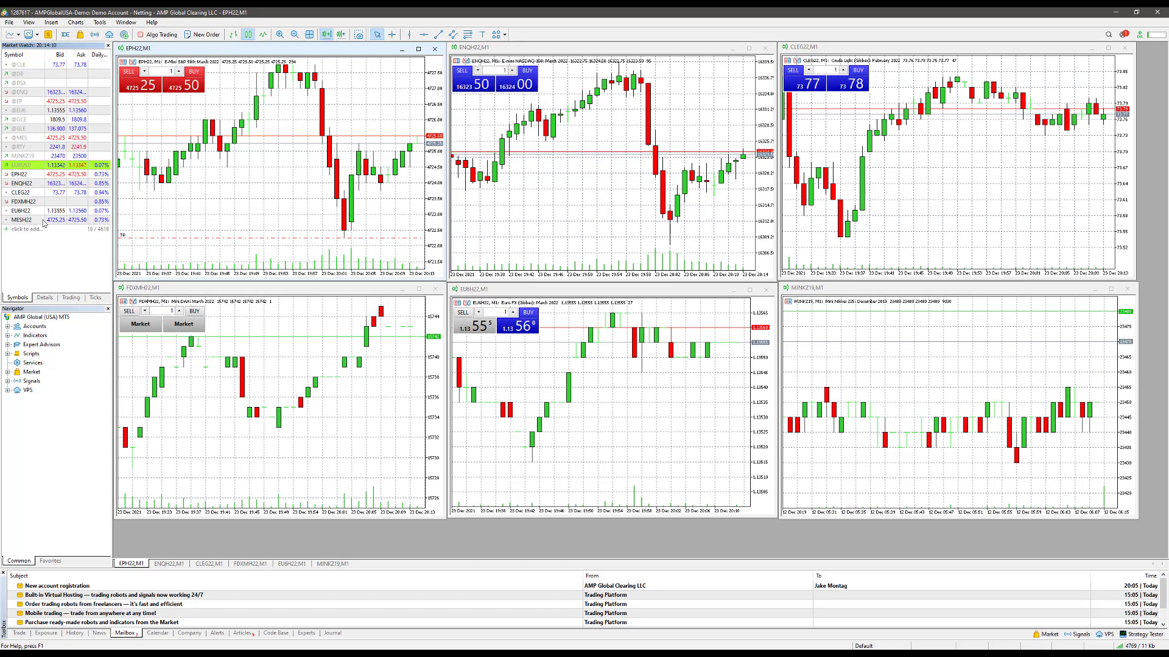
# Add the June 2022 Micro E-mini S&P 500 contract MESM22 to the Market Watch list
pyautogui.click(41, 230)
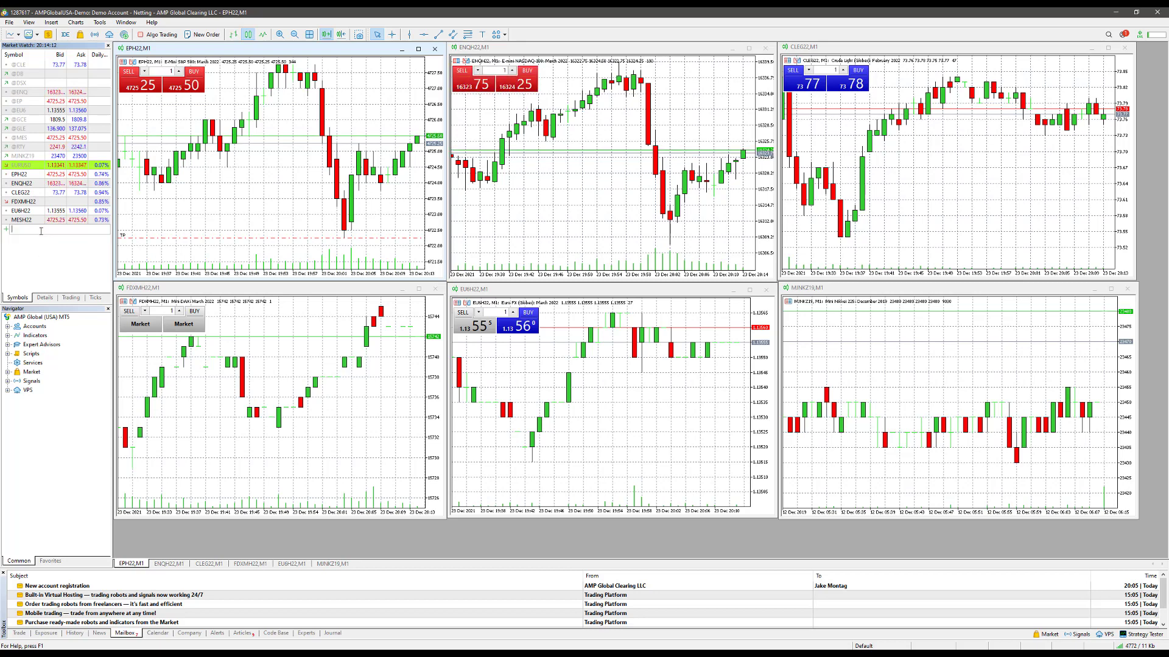
pyautogui.write('MESH22')
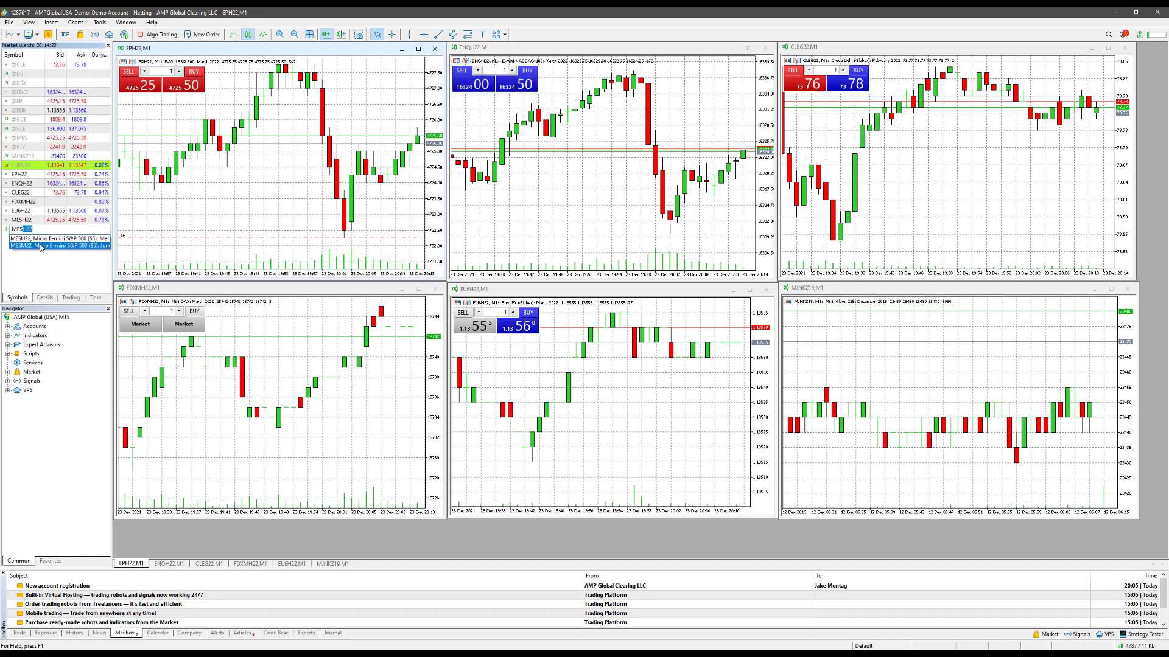
pyautogui.click(41, 246)
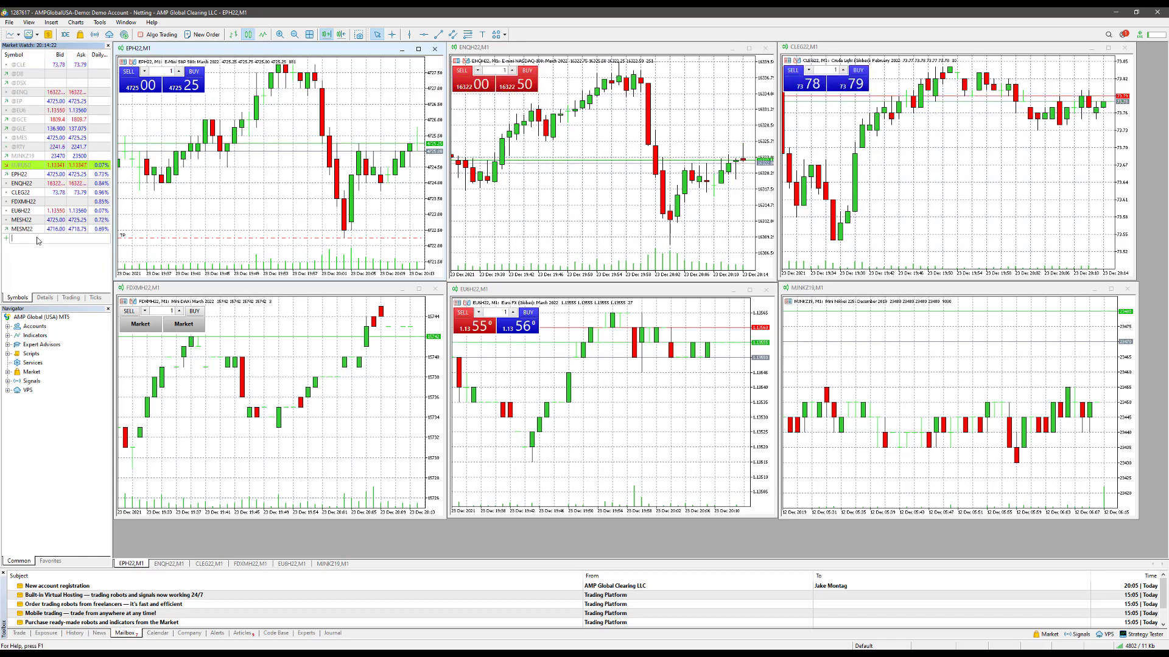
pyautogui.click(37, 239)
pyautogui.write('@')
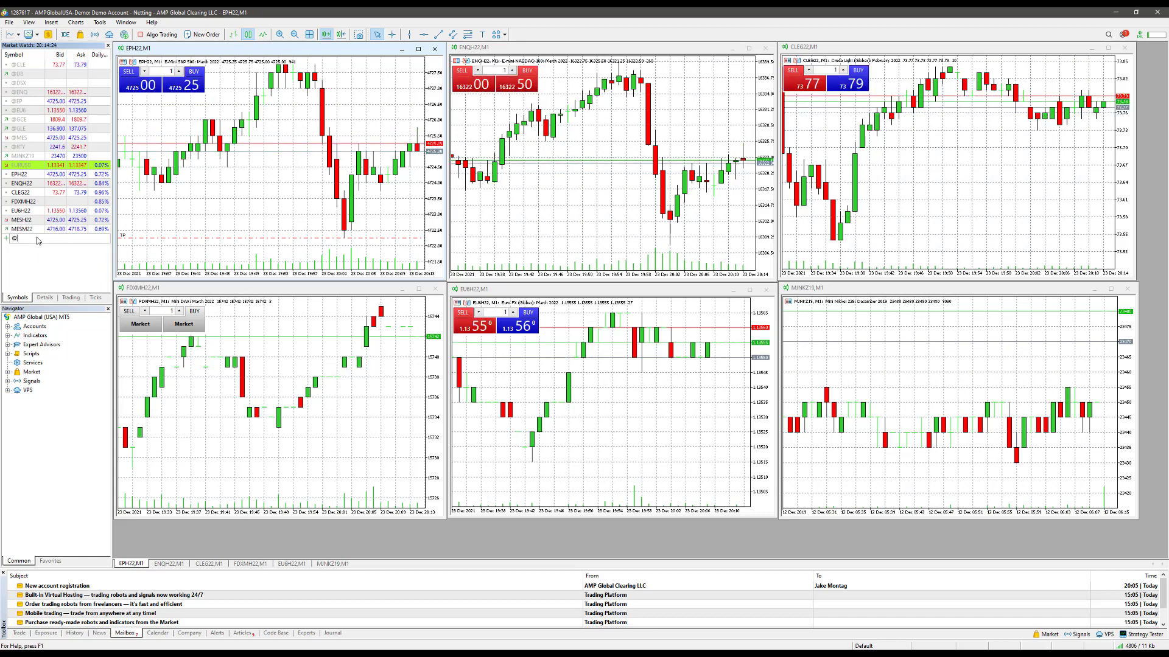
pyautogui.write('MES')
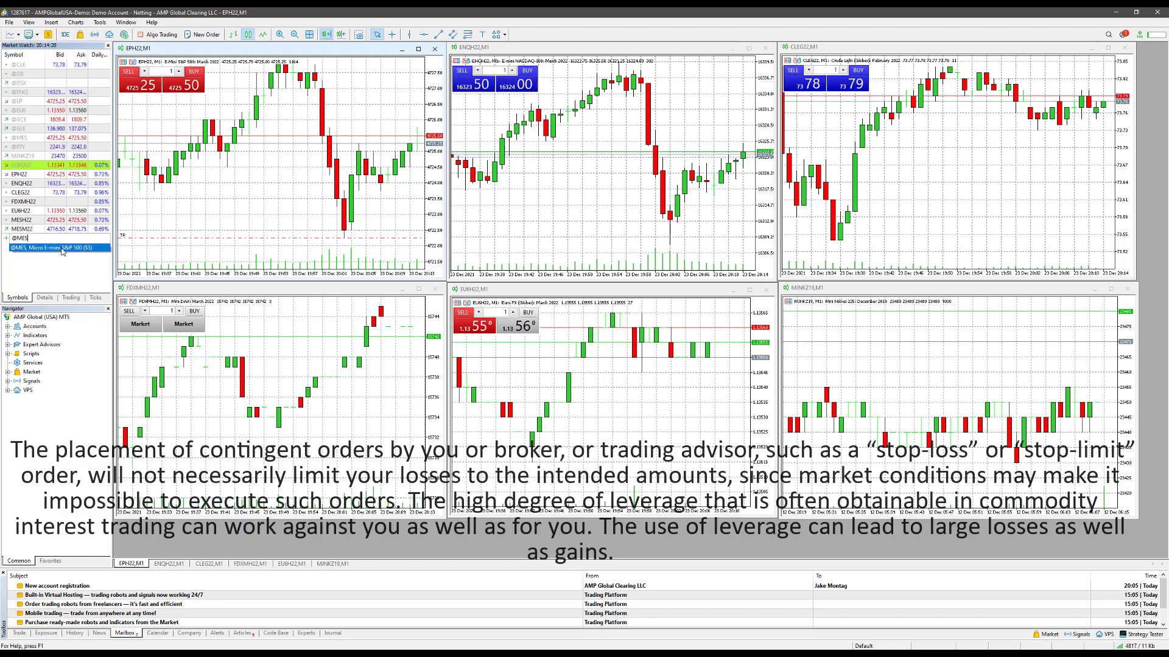
pyautogui.click(60, 248)
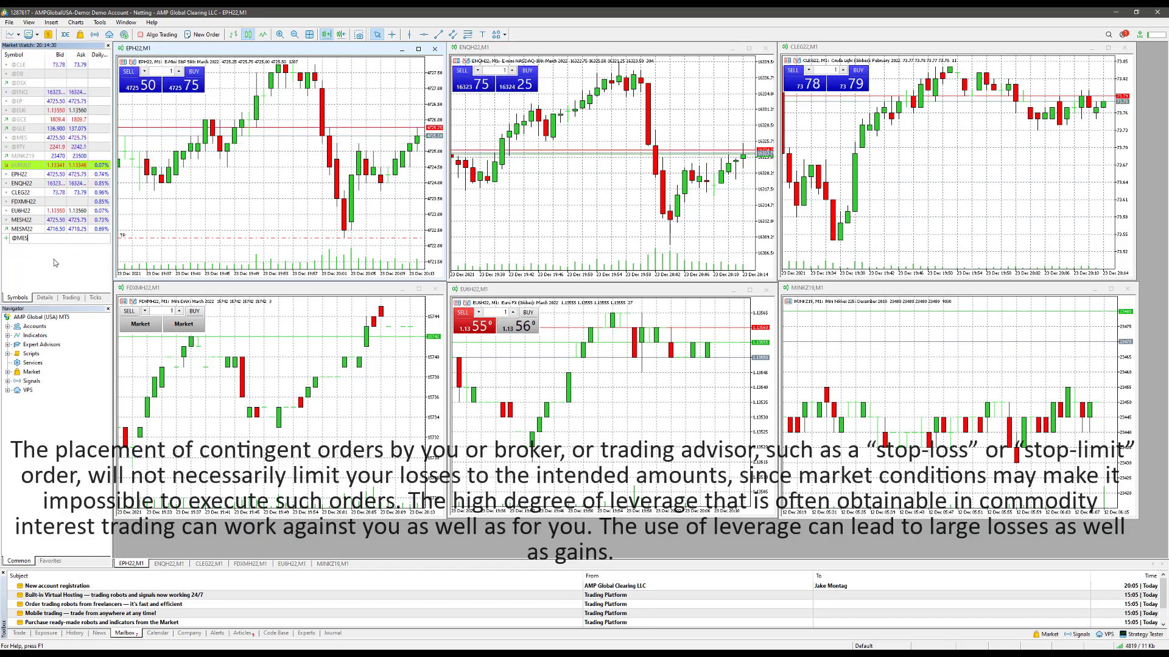
pyautogui.click(49, 241)
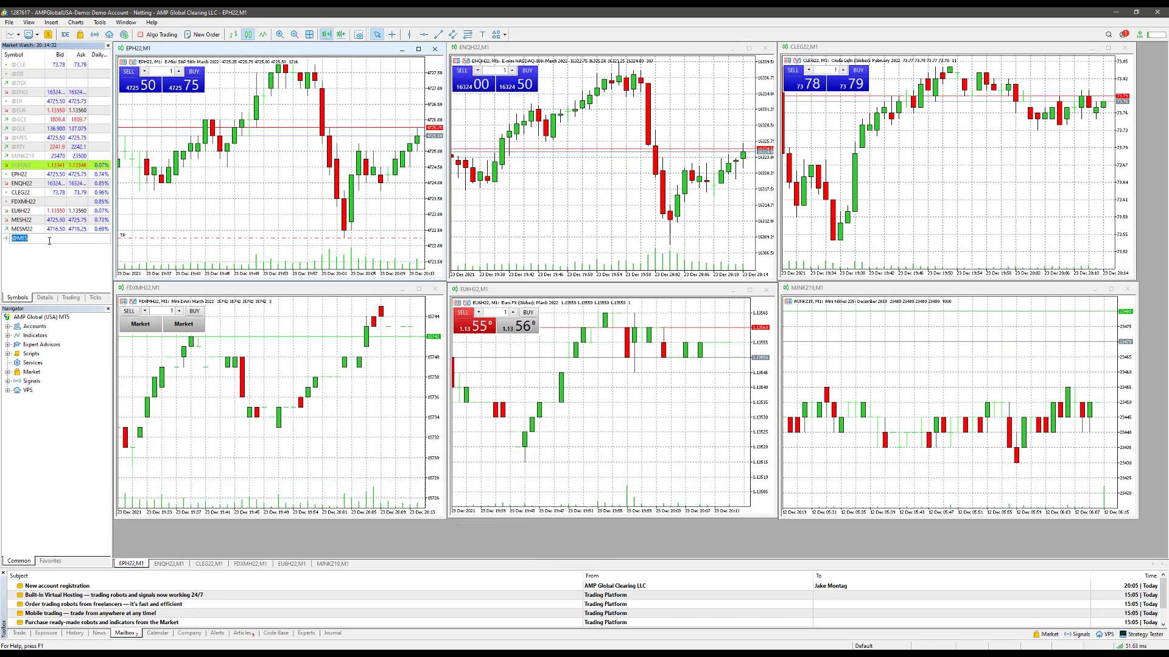
pyautogui.press('Escape')
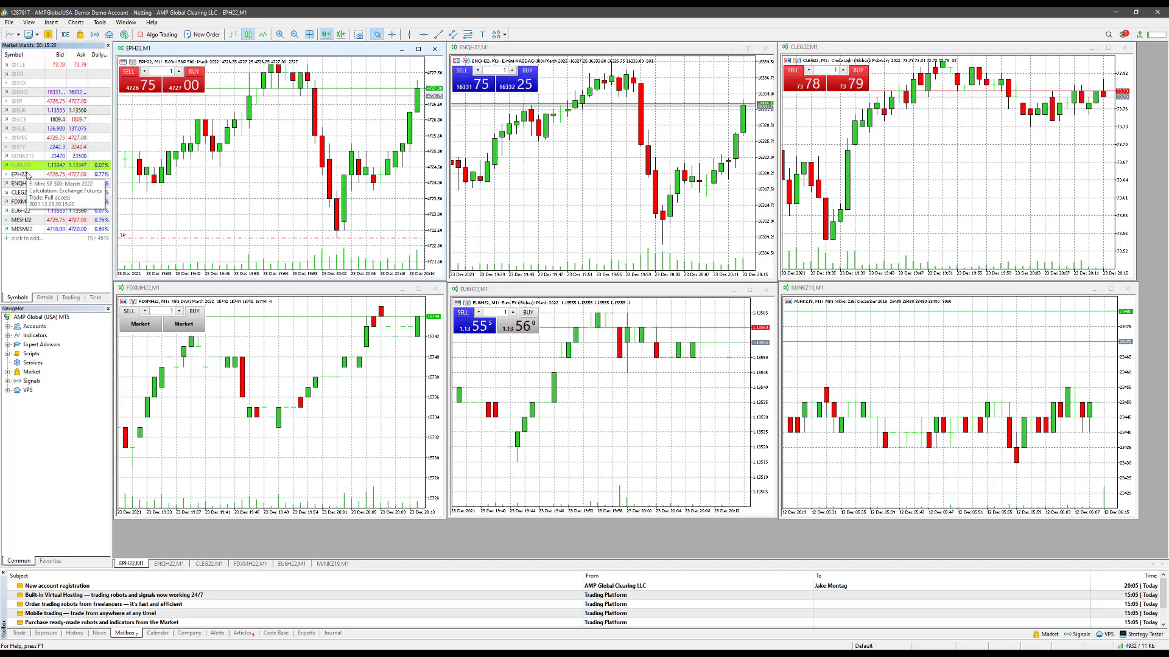
# Review the MESH22 contract specification, including tick value, margins, order settings and commissions, and close it
pyautogui.rightClick(29, 225)
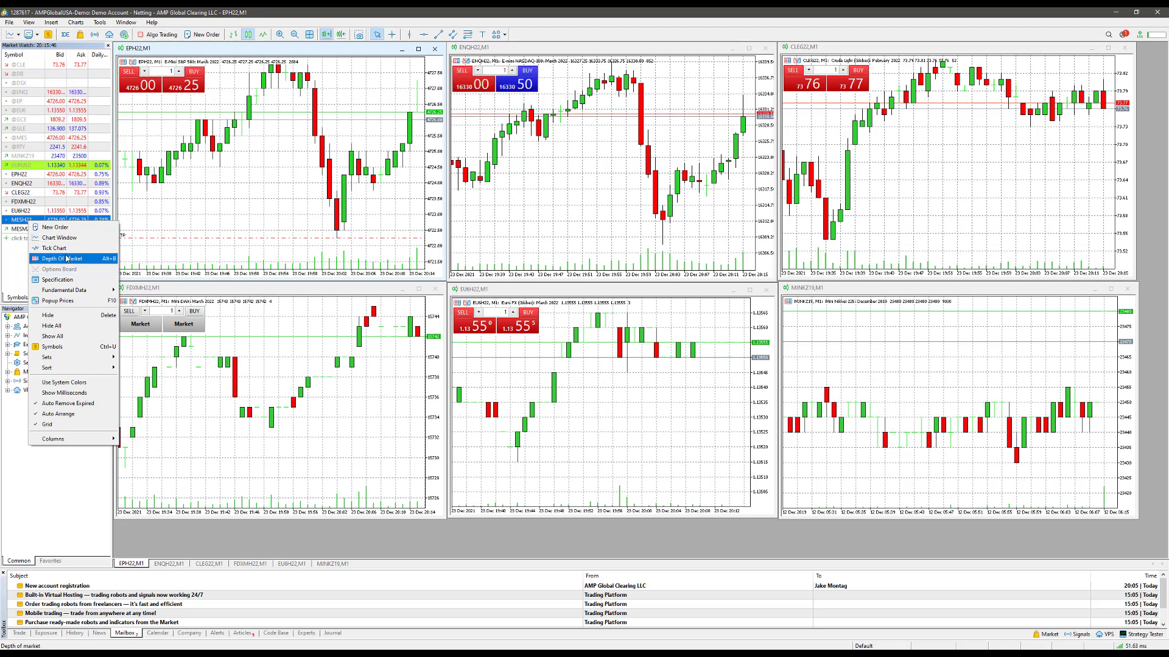
pyautogui.click(68, 284)
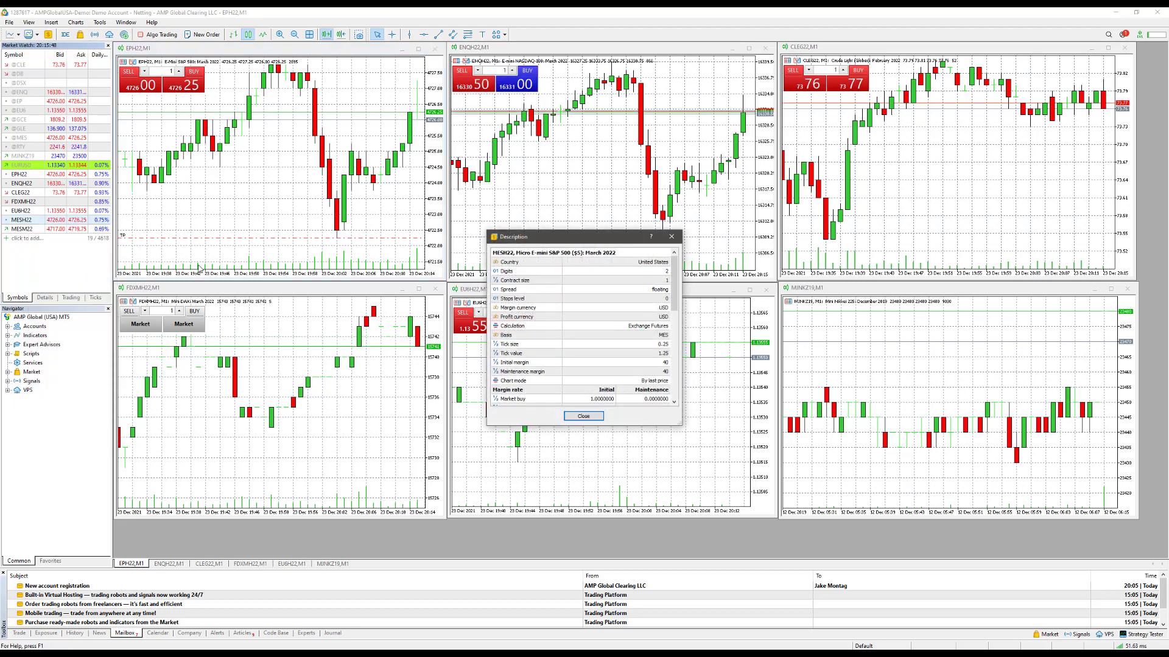
pyautogui.click(655, 356)
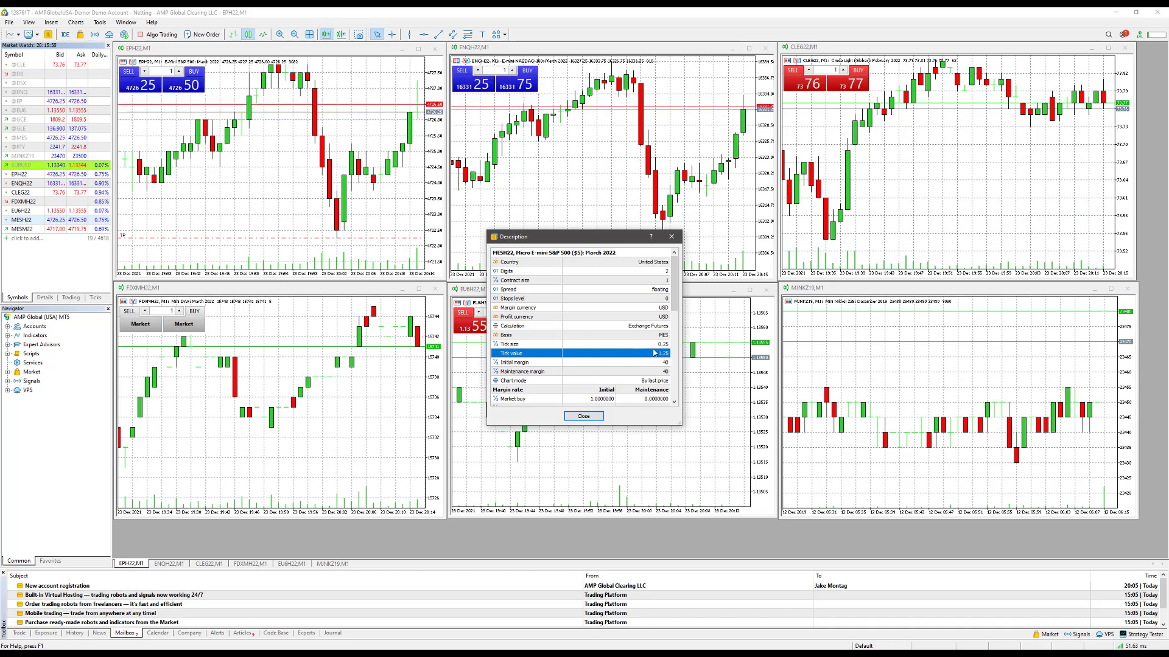
pyautogui.scroll(-4, 655, 360)
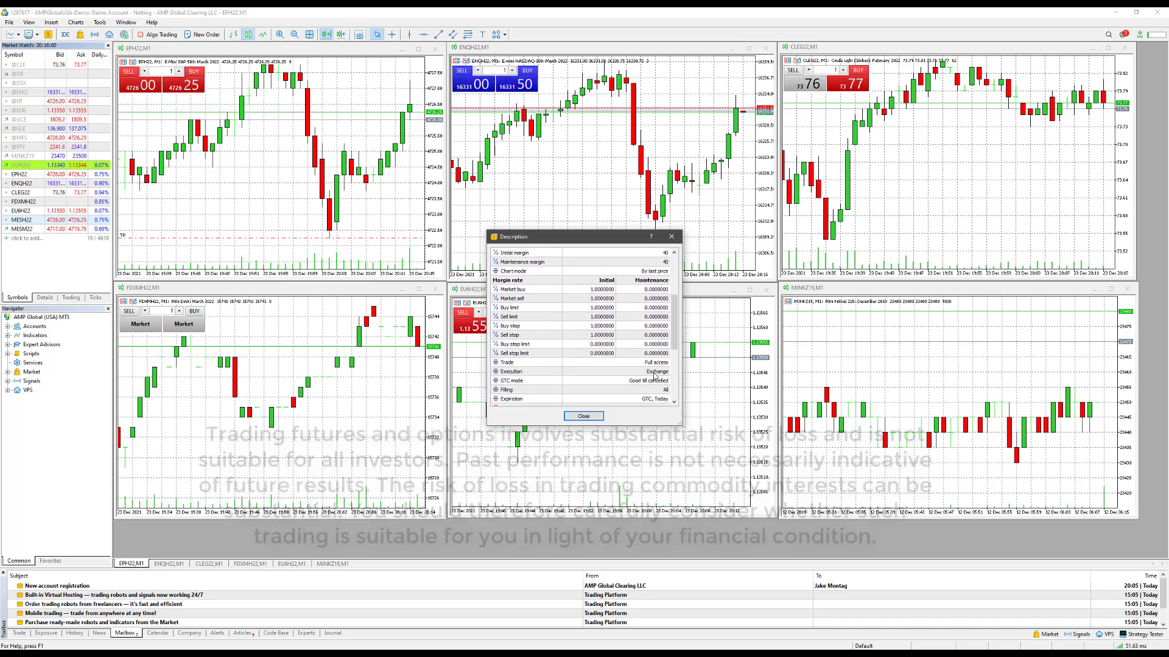
pyautogui.scroll(-2, 655, 378)
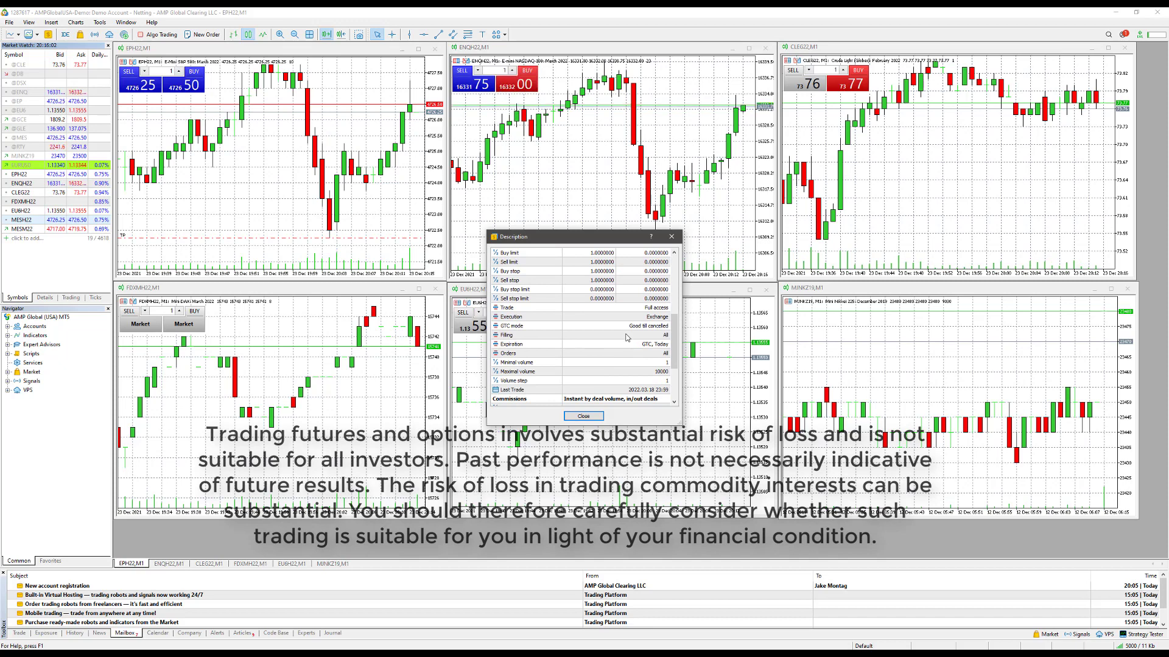
pyautogui.scroll(-1, 625, 347)
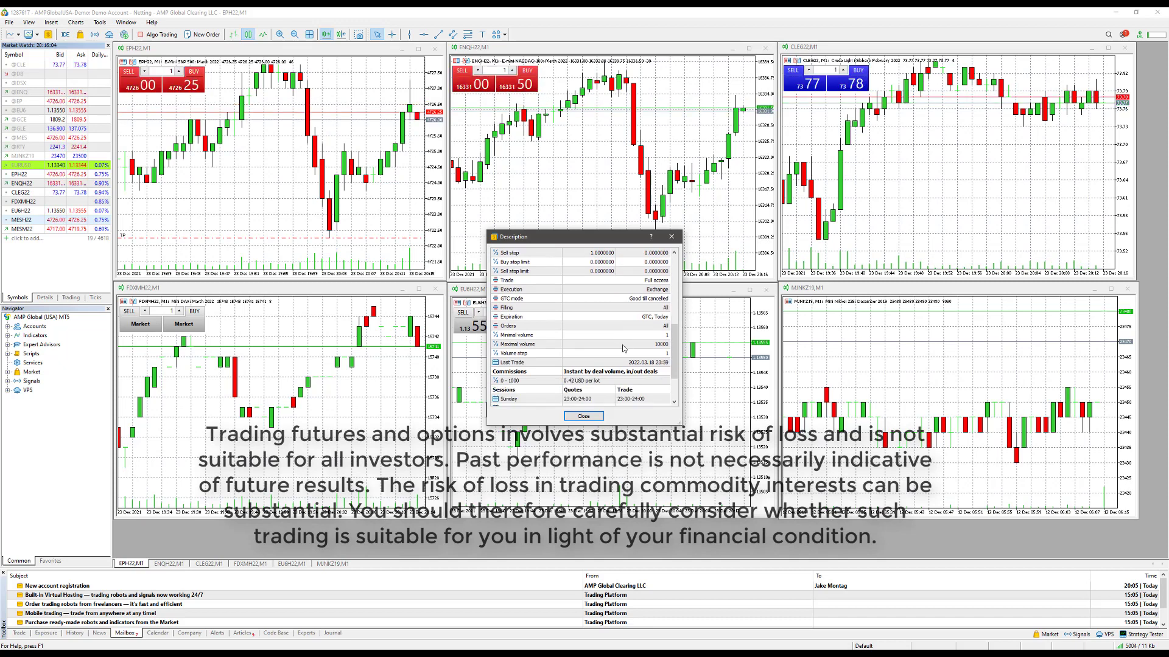
pyautogui.scroll(1, 621, 363)
pyautogui.scroll(6, 622, 363)
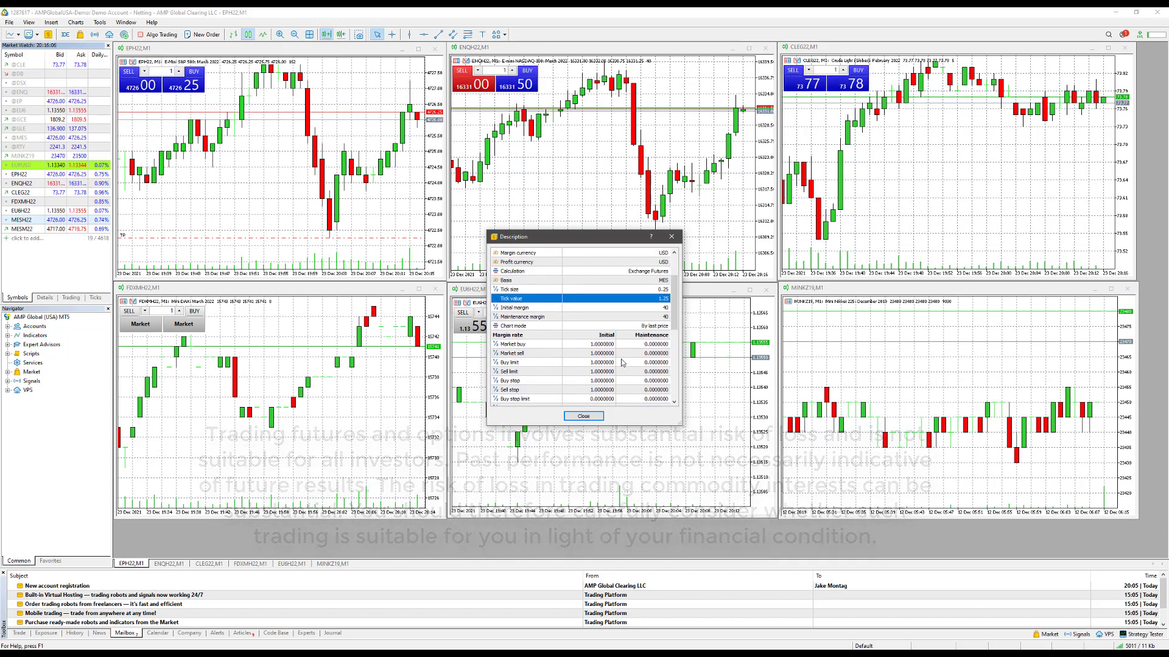
pyautogui.click(585, 417)
# Open a new order for MESH22 using Exchange Execution and set its volume to 1
pyautogui.rightClick(32, 221)
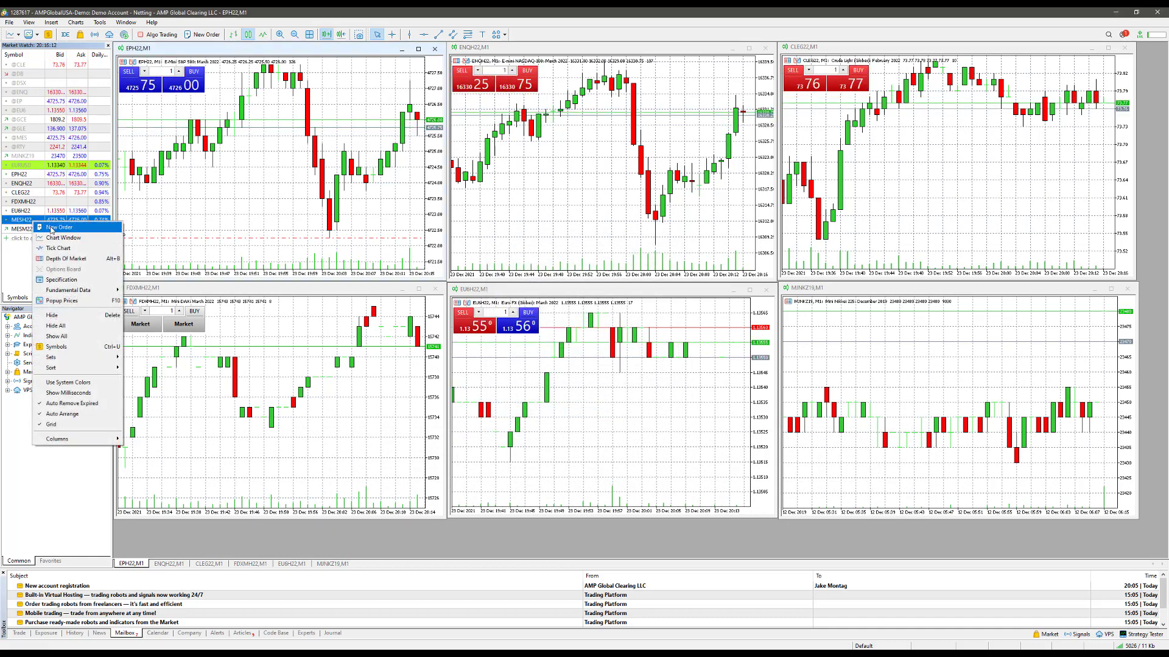
pyautogui.click(51, 228)
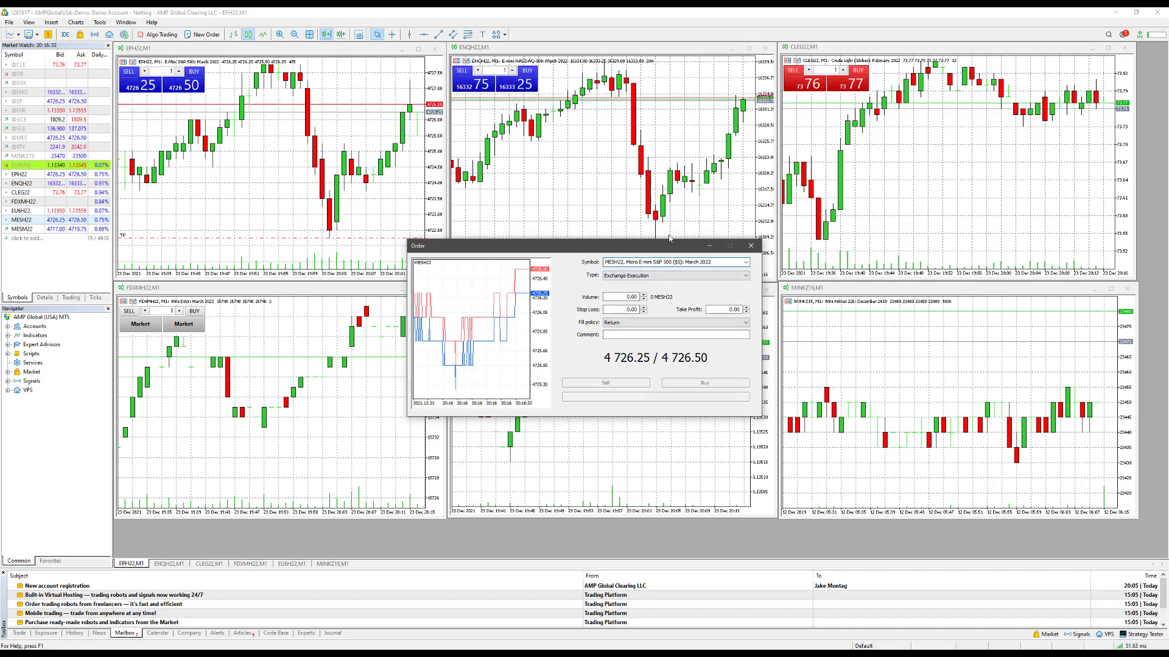
pyautogui.moveTo(736, 260); pyautogui.dragTo(696, 261)
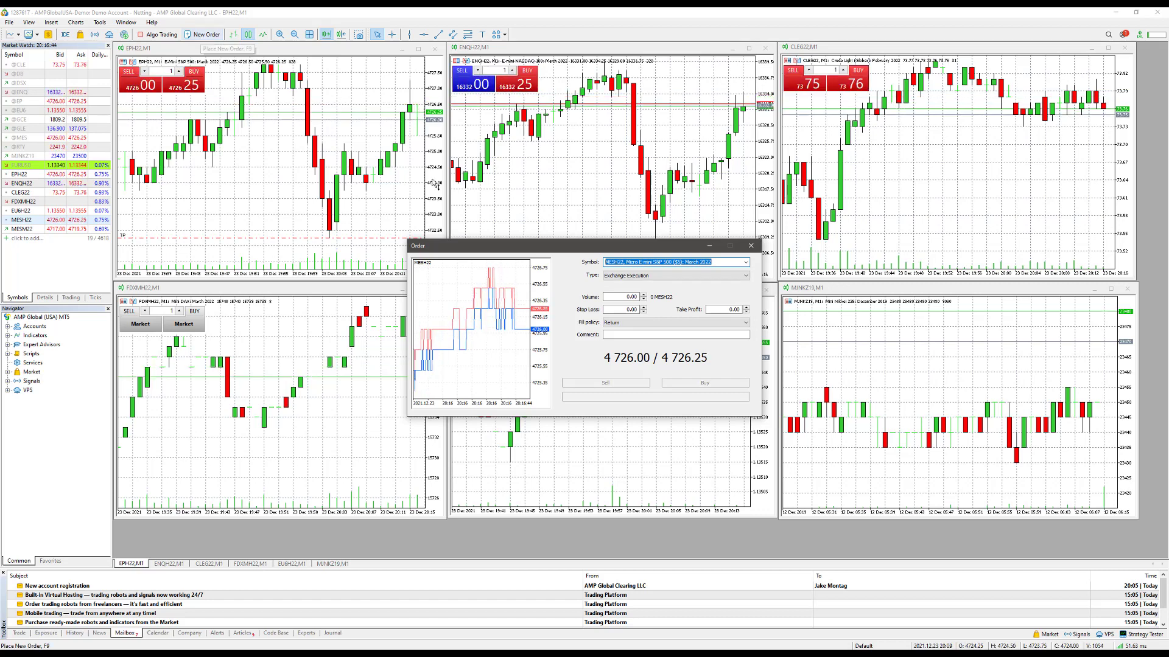
pyautogui.click(664, 276)
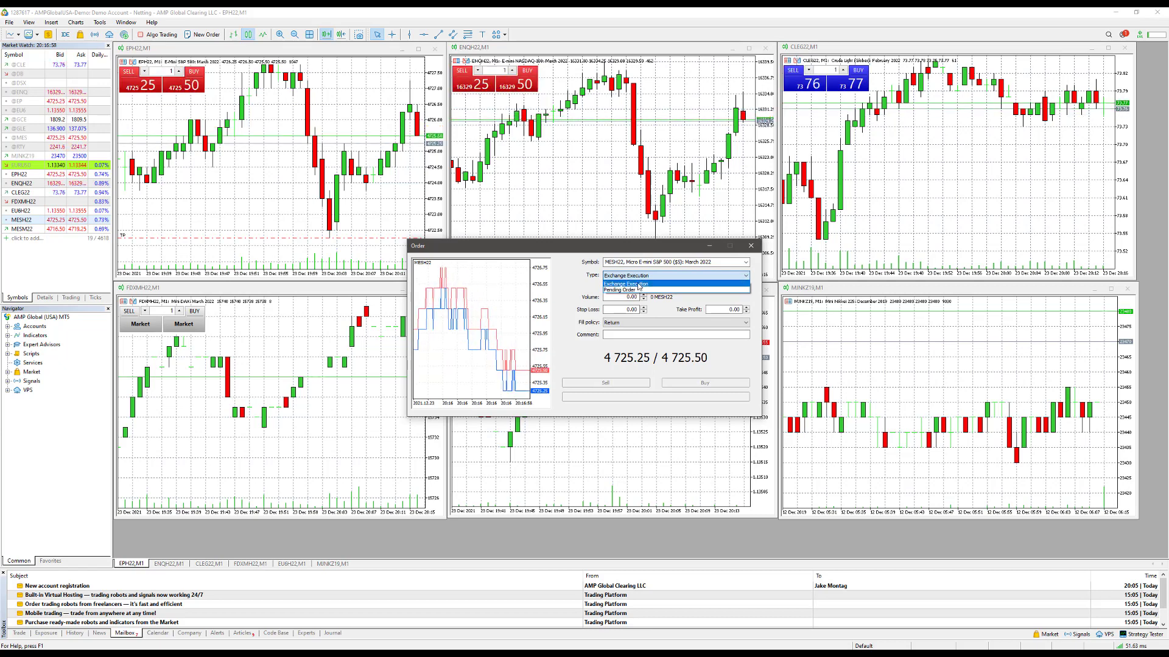
pyautogui.click(610, 283)
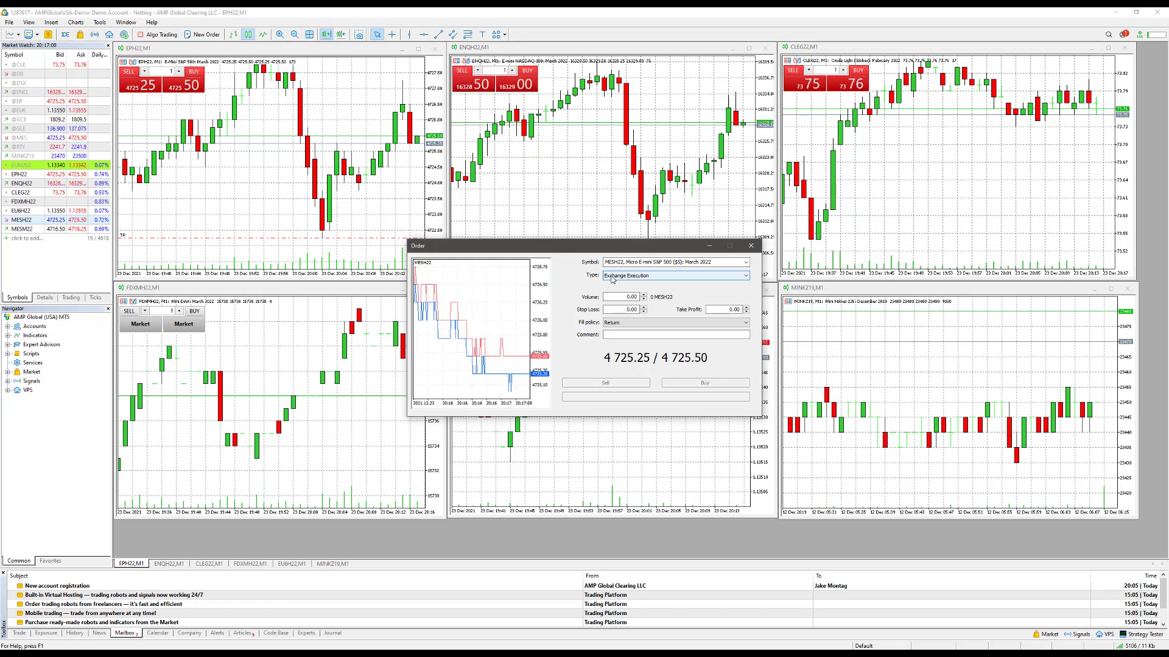
pyautogui.click(644, 298)
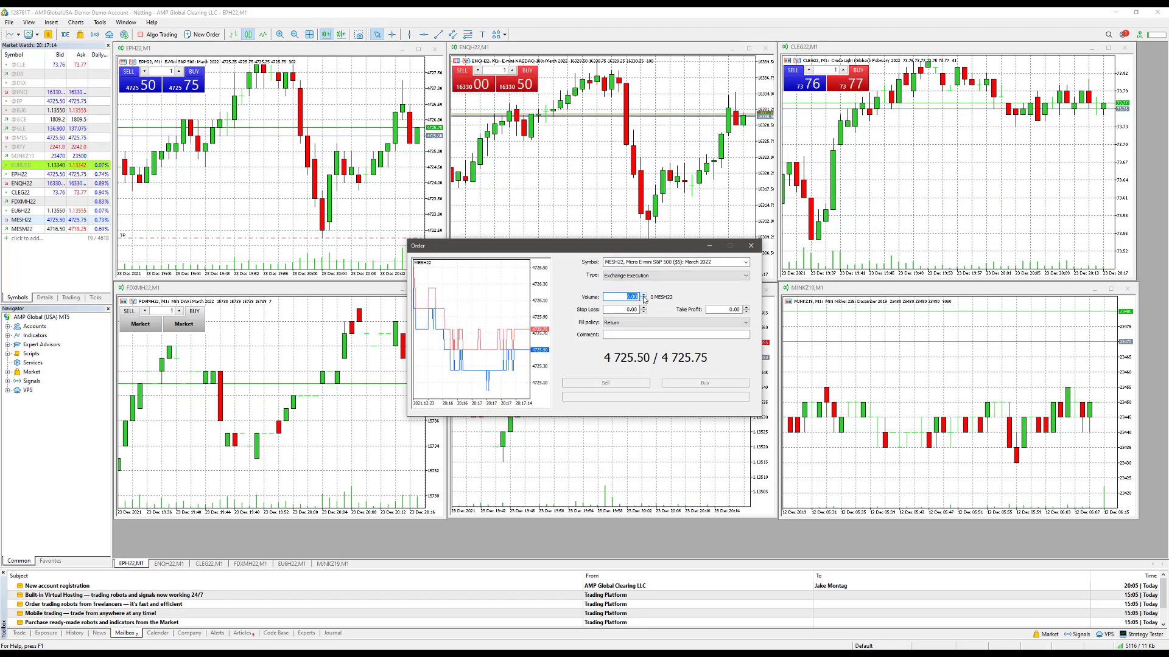
pyautogui.click(644, 295)
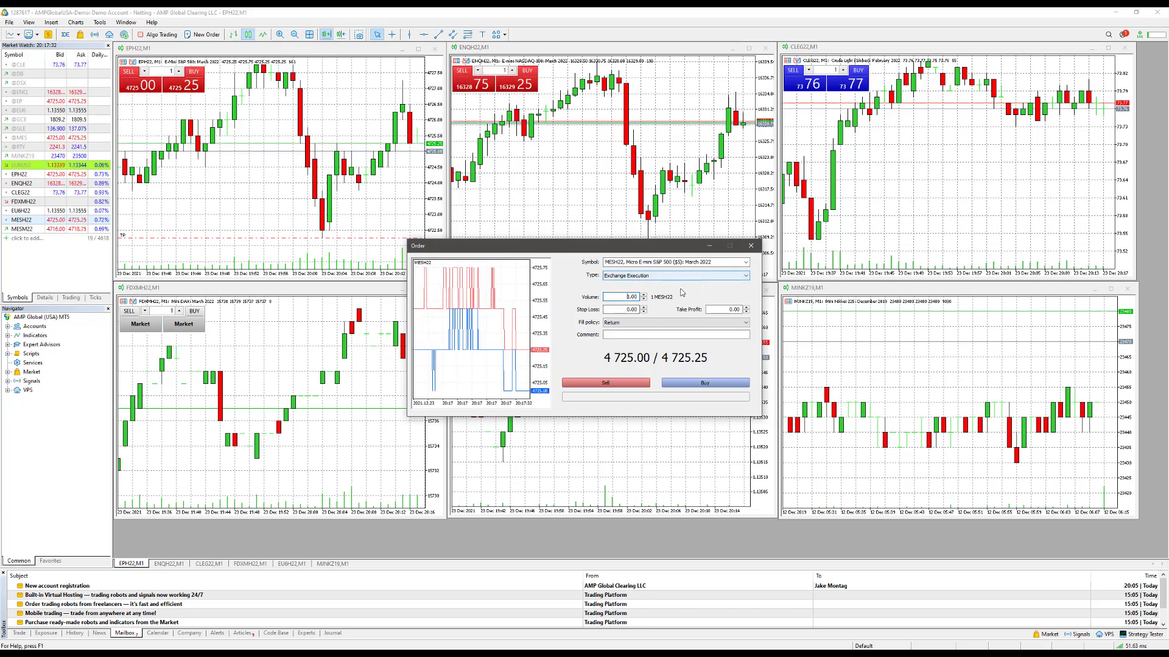
# Set the MESH22 order's stop loss to 4727.25
pyautogui.click(644, 311)
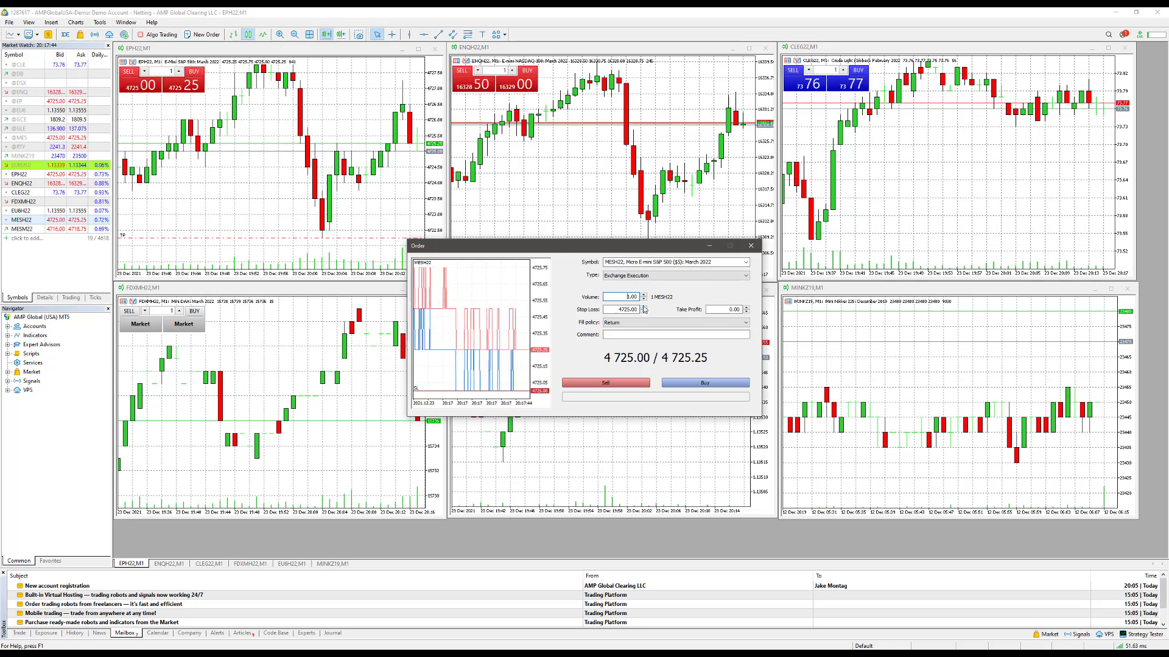
pyautogui.click(644, 308)
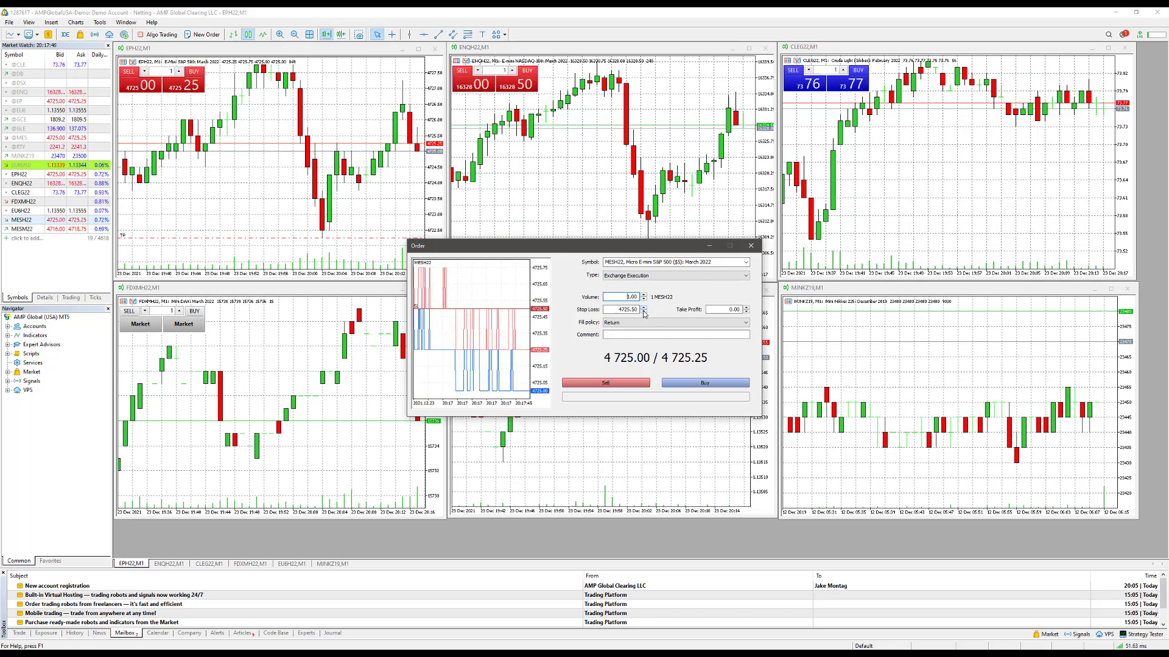
pyautogui.click(644, 313)
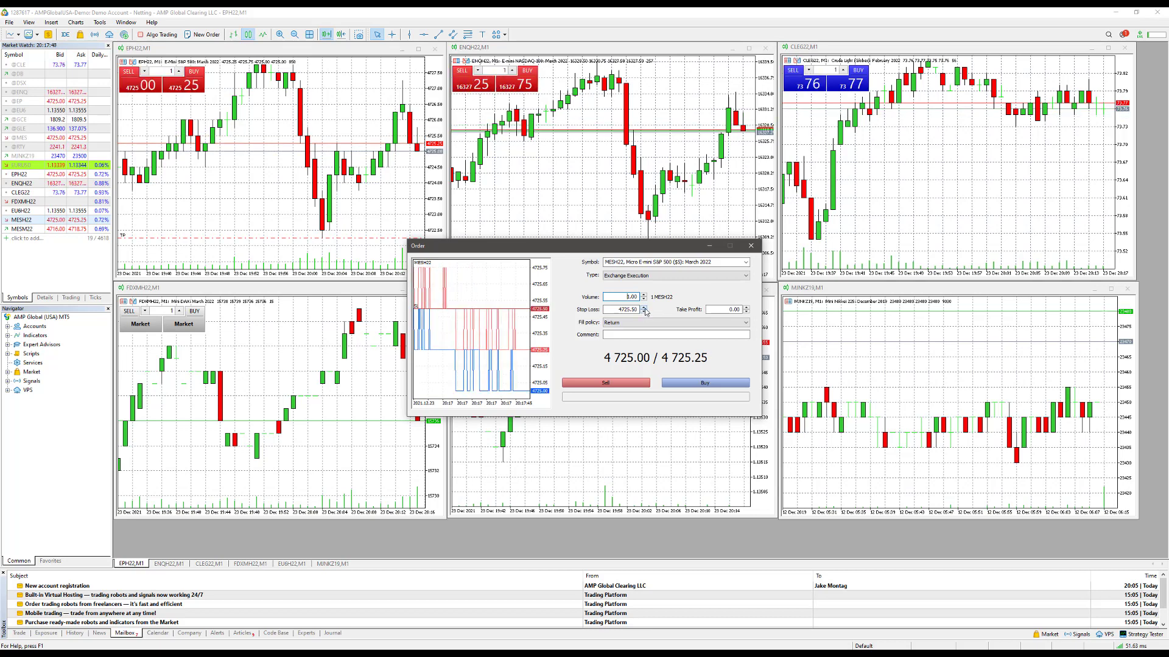
pyautogui.click(644, 308)
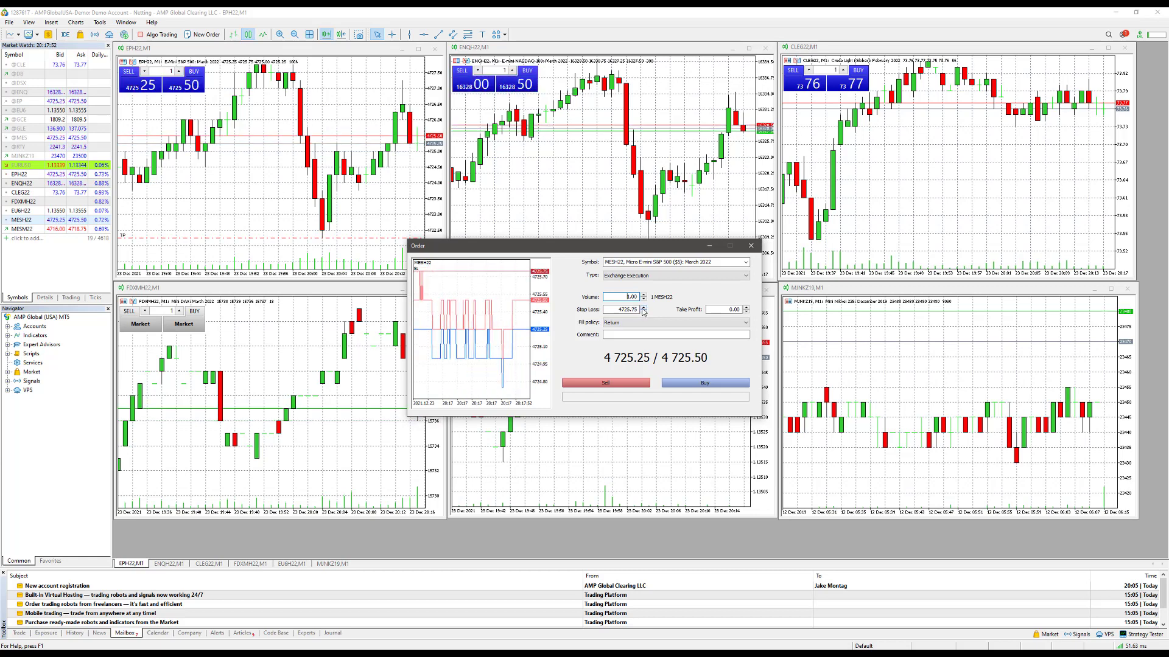
pyautogui.click(643, 308)
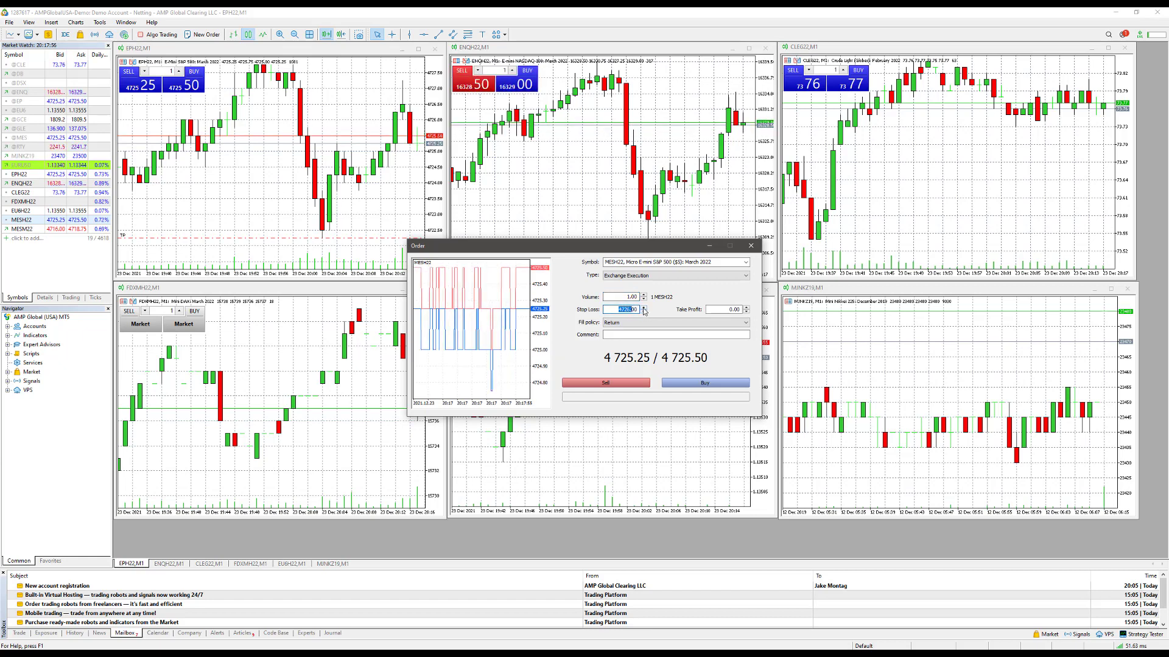
pyautogui.click(643, 308)
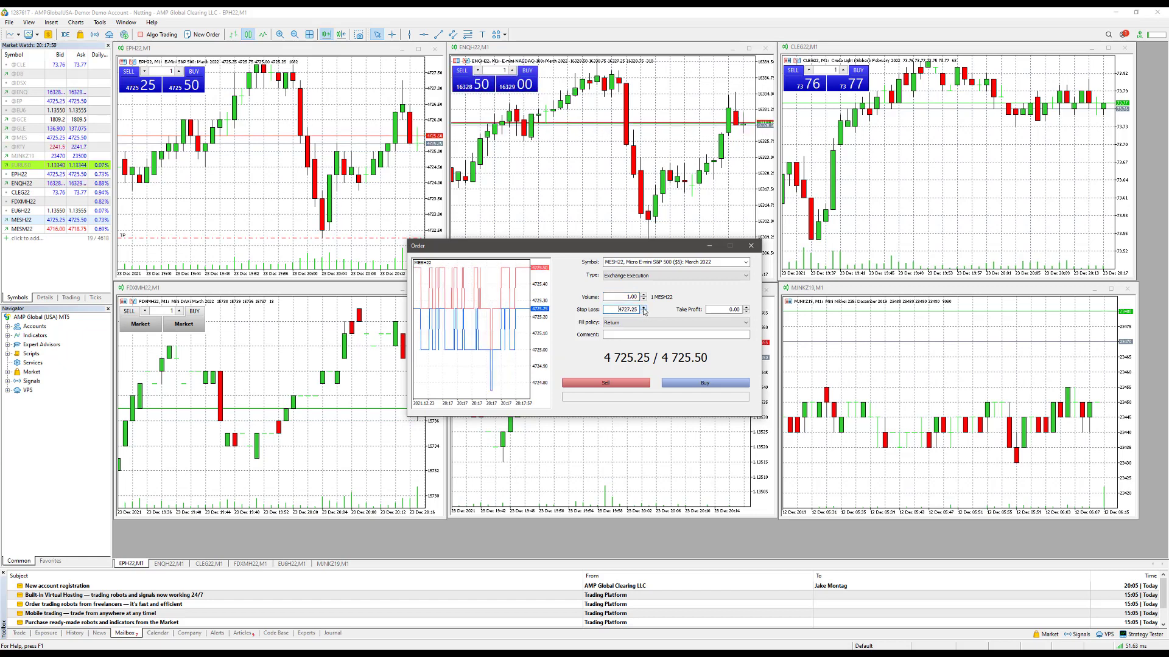
pyautogui.click(634, 323)
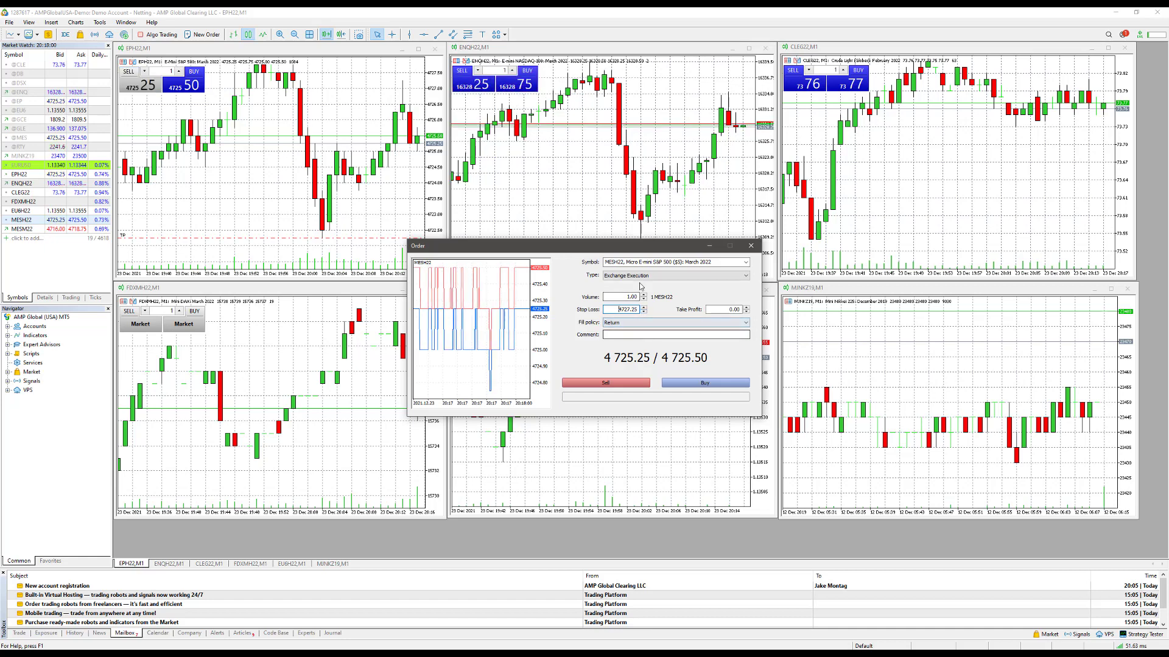
# Set the MESH22 order's take profit to 4725.75 and check the fill policy options, keeping Return
pyautogui.click(738, 309)
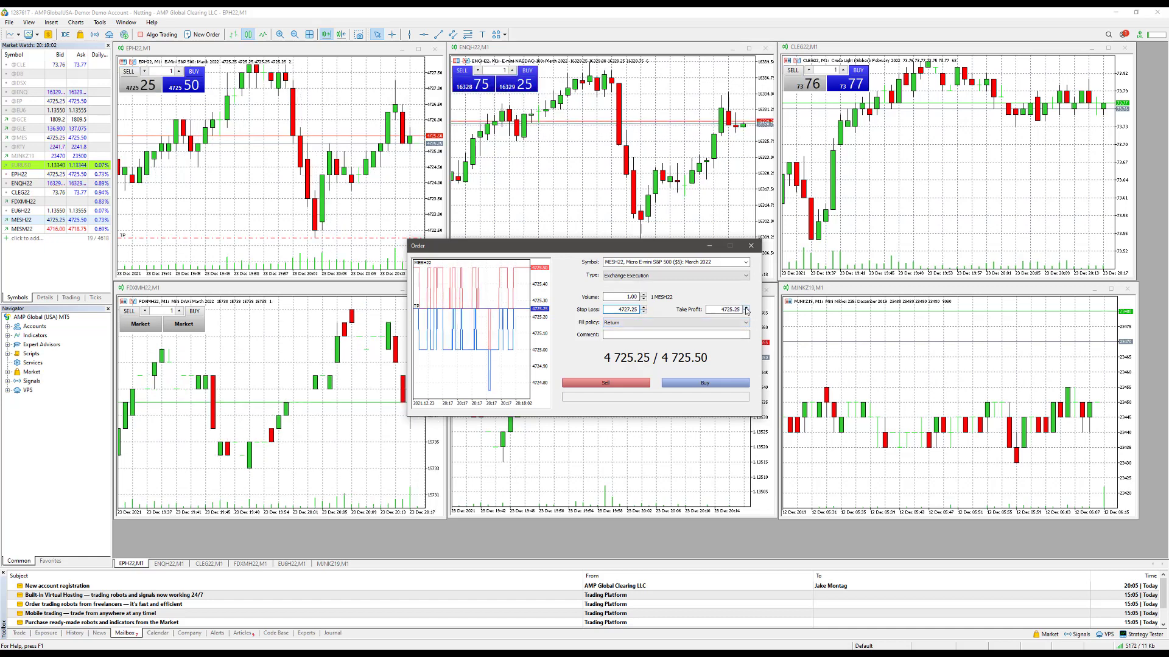
pyautogui.click(746, 308)
pyautogui.click(745, 308)
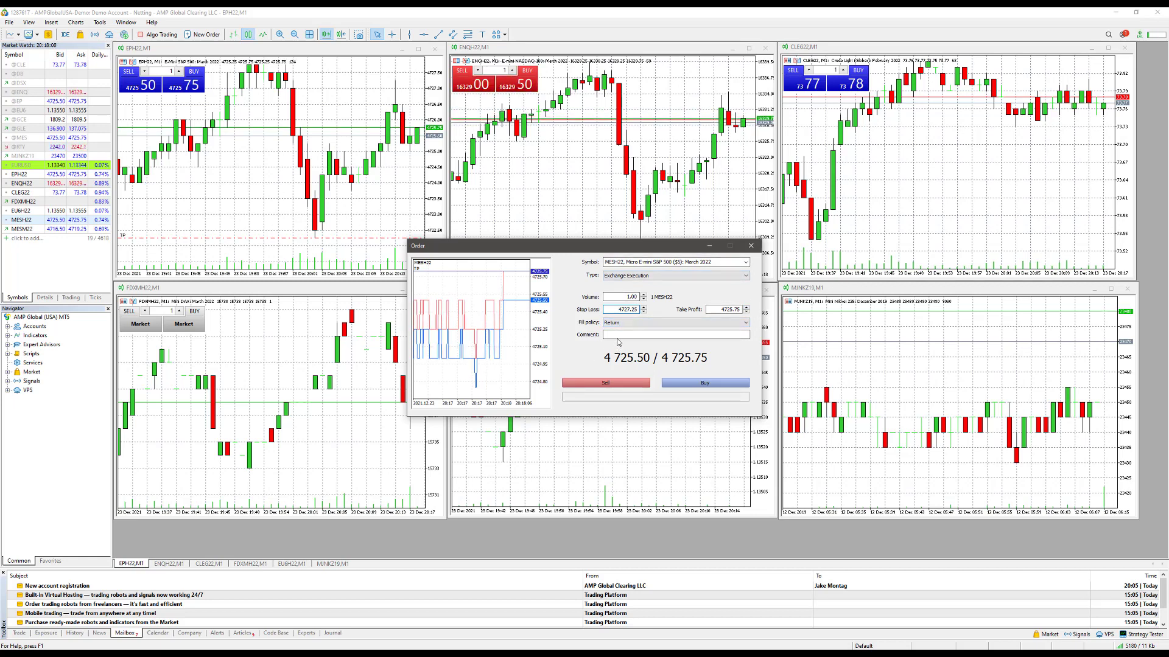
pyautogui.click(653, 323)
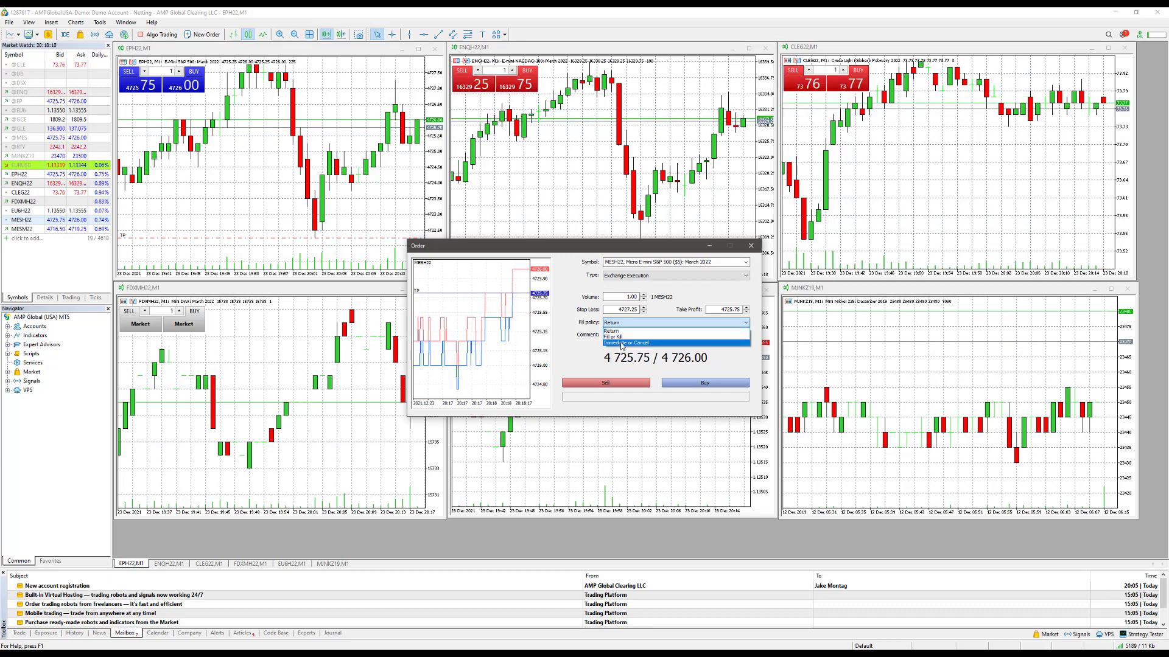
pyautogui.click(587, 339)
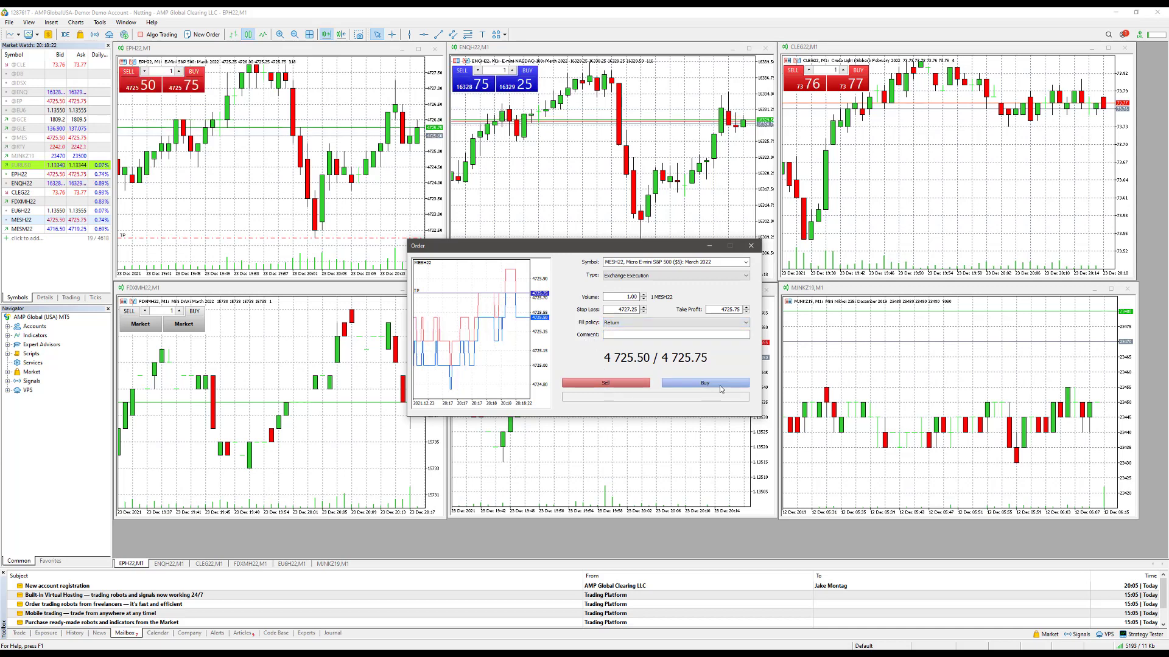
# Switch the MESH22 order to Pending Order, review its order types, keep Buy Limit, and set the volume to 1
pyautogui.click(632, 277)
pyautogui.click(629, 291)
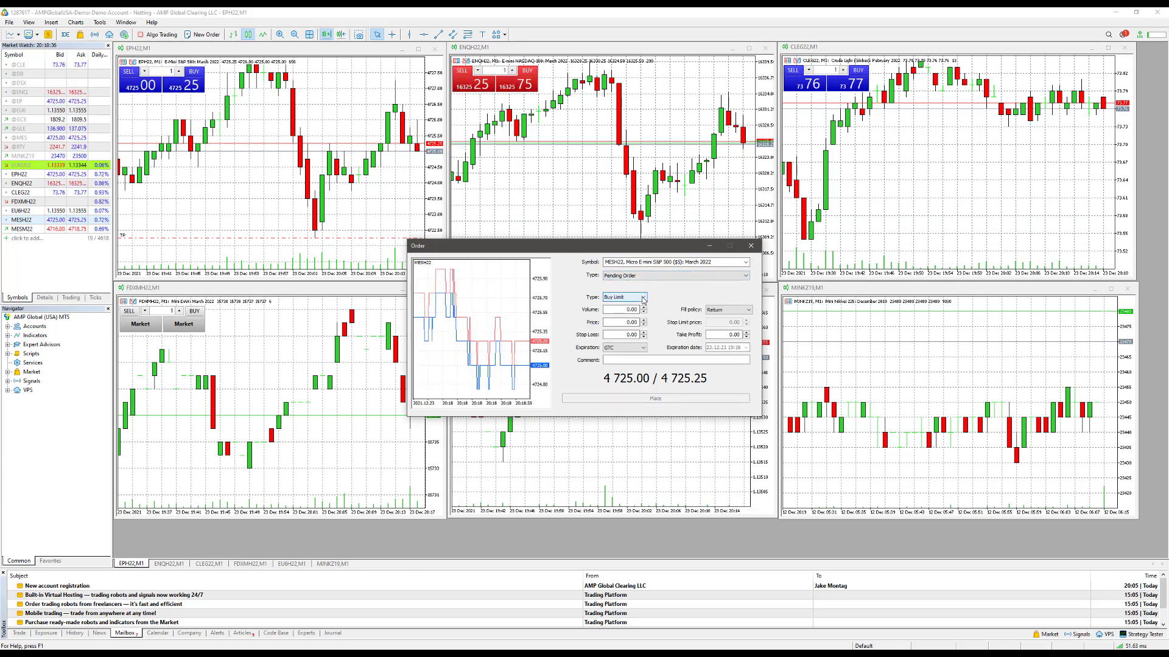
pyautogui.click(643, 298)
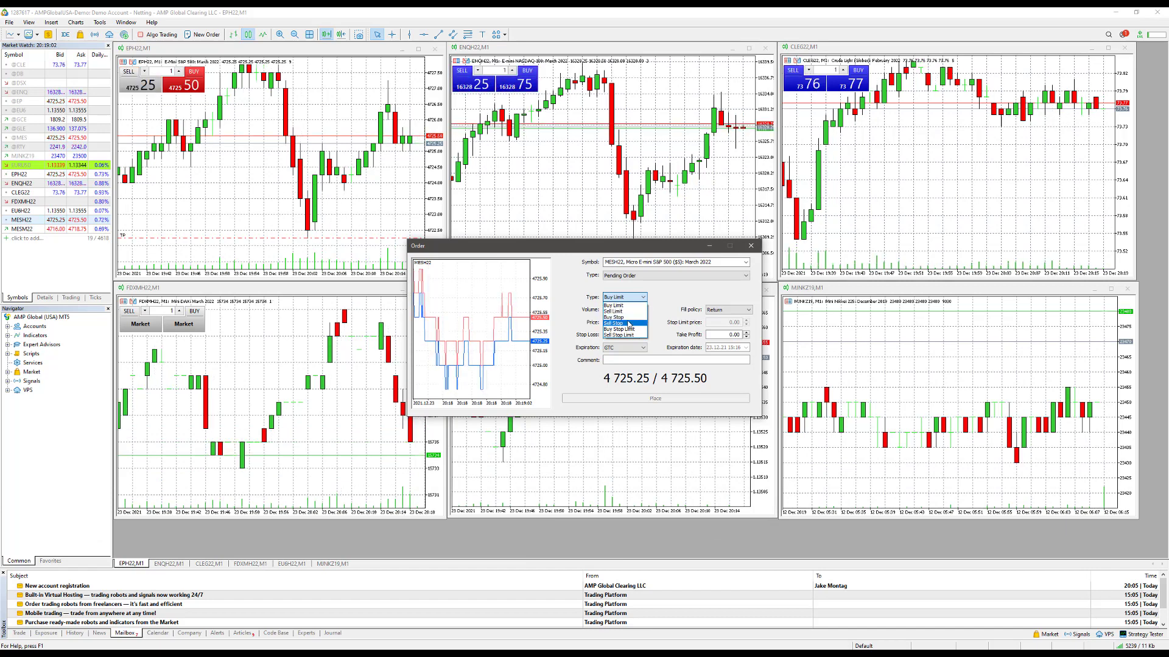
pyautogui.click(629, 305)
pyautogui.click(628, 309)
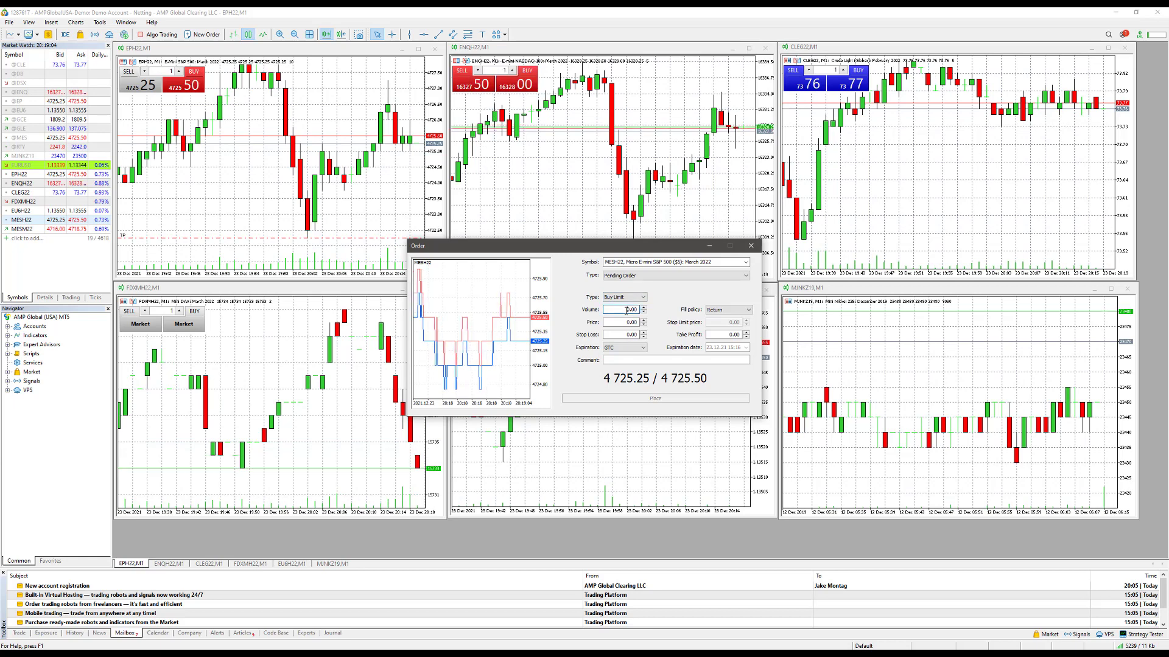
pyautogui.click(643, 307)
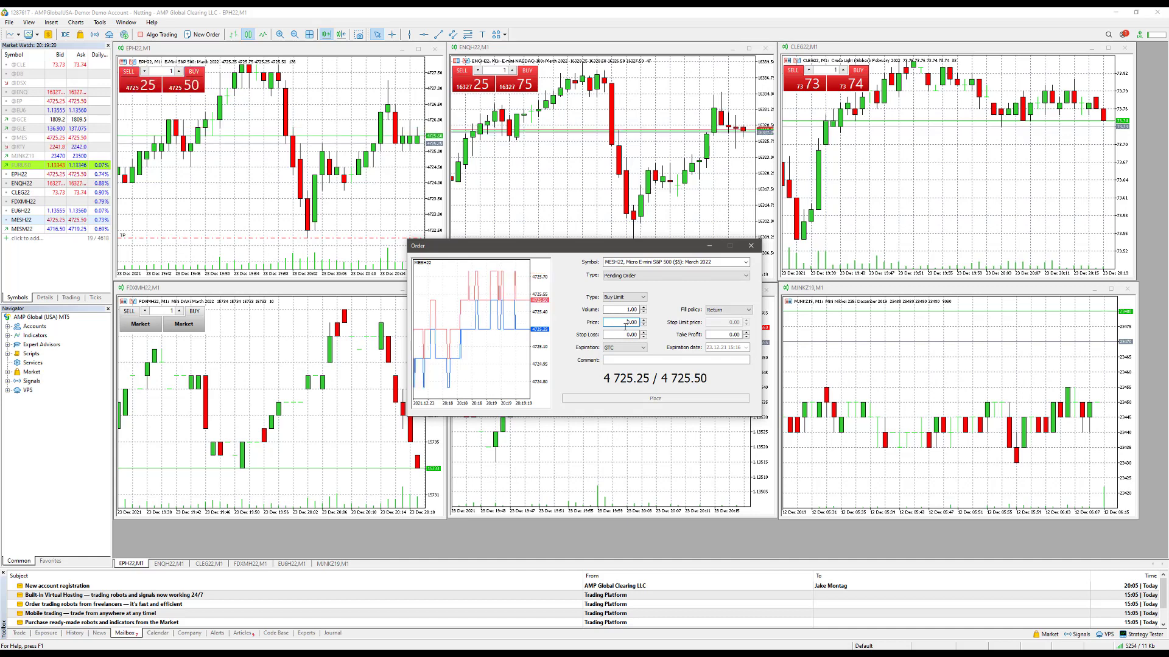
# Set the pending MESH22 order's expiration to Today and close the order without placing it
pyautogui.moveTo(625, 327); pyautogui.dragTo(634, 335)
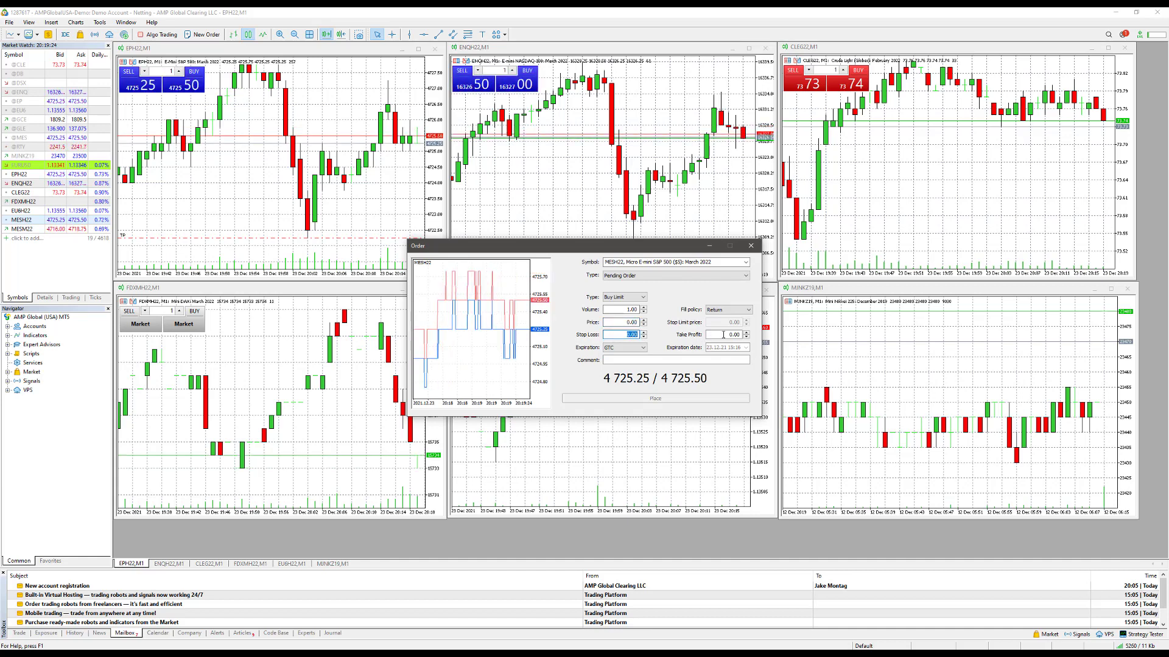
pyautogui.moveTo(715, 334); pyautogui.dragTo(740, 335)
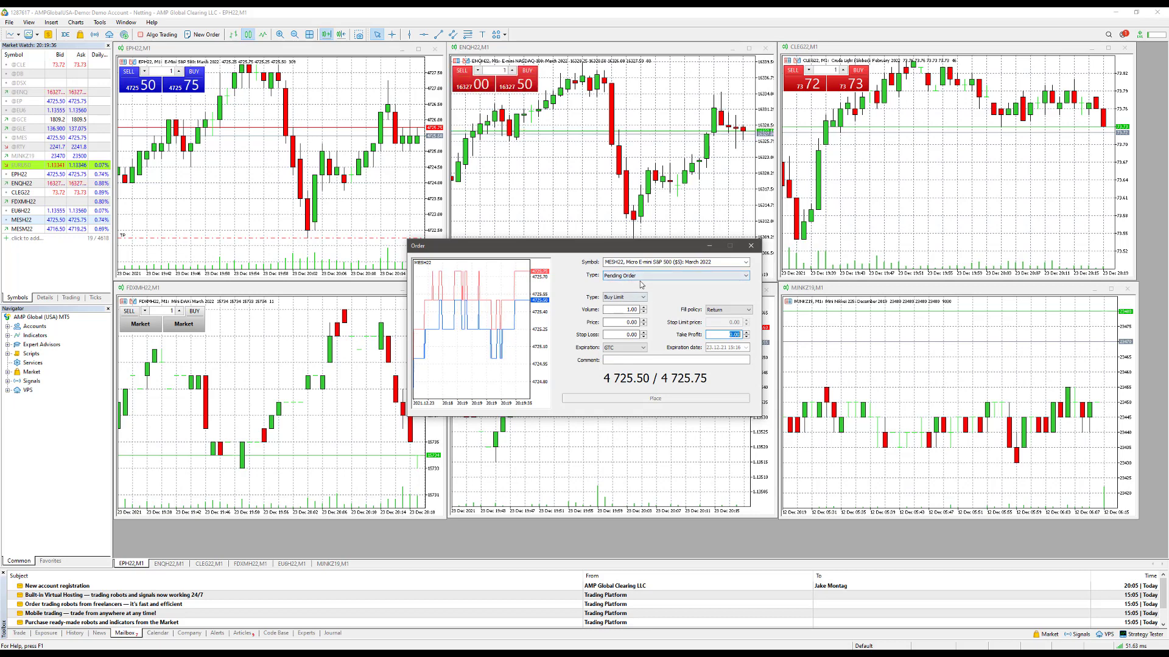
pyautogui.click(636, 350)
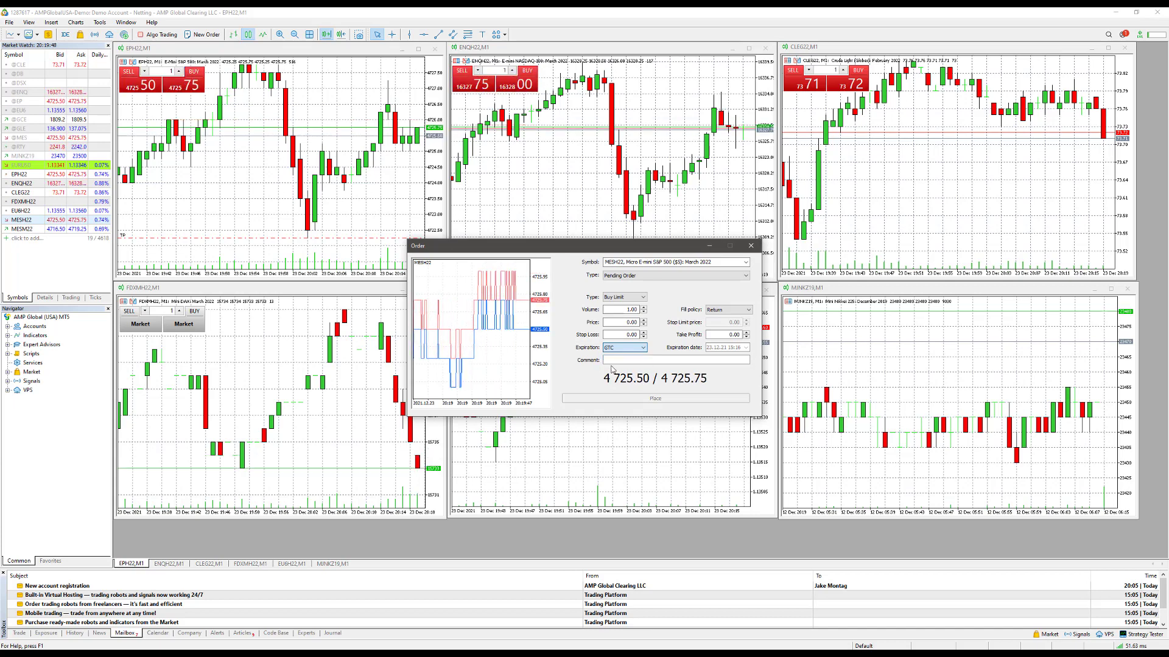
pyautogui.click(626, 348)
pyautogui.click(627, 363)
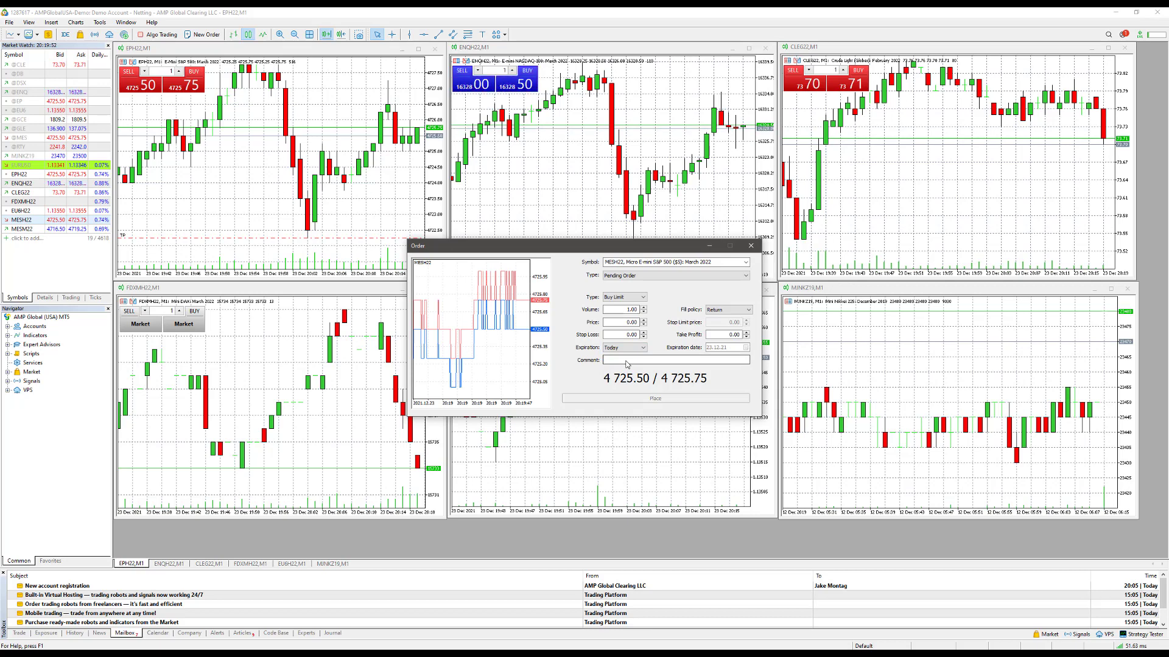
pyautogui.click(627, 348)
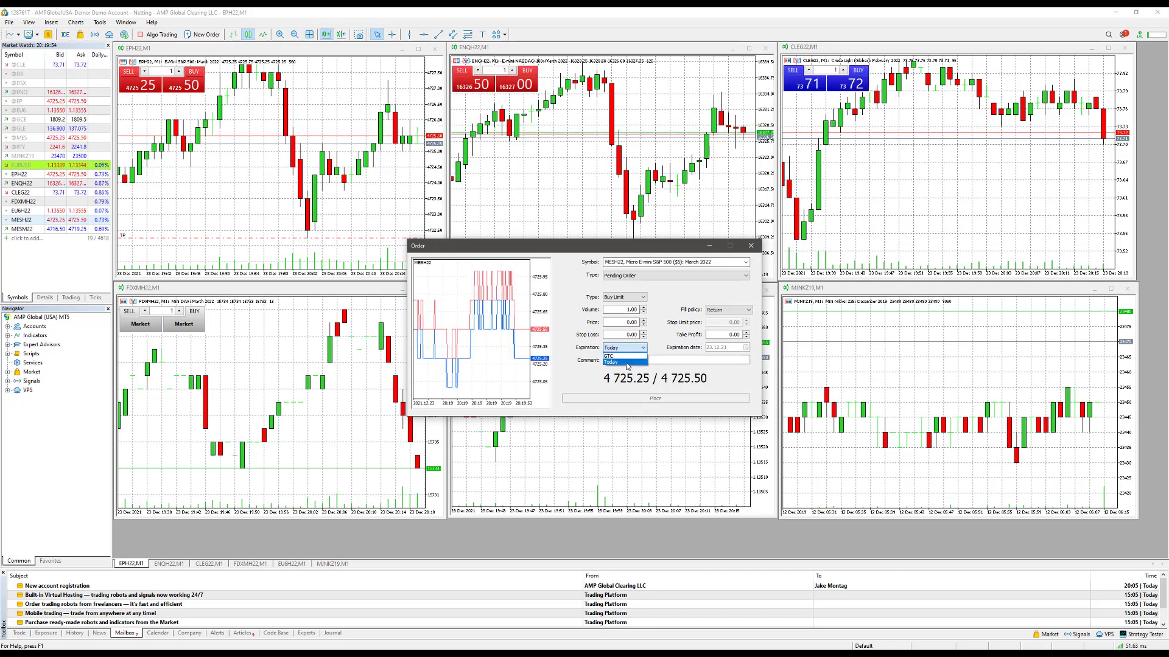
pyautogui.click(615, 362)
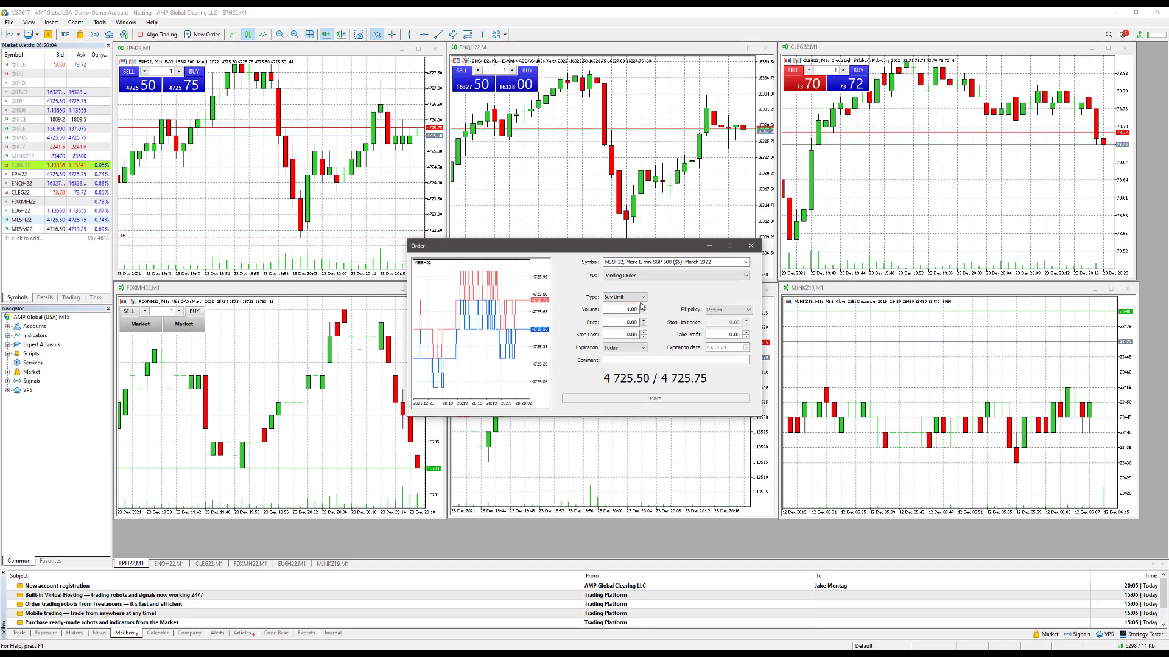
pyautogui.click(755, 247)
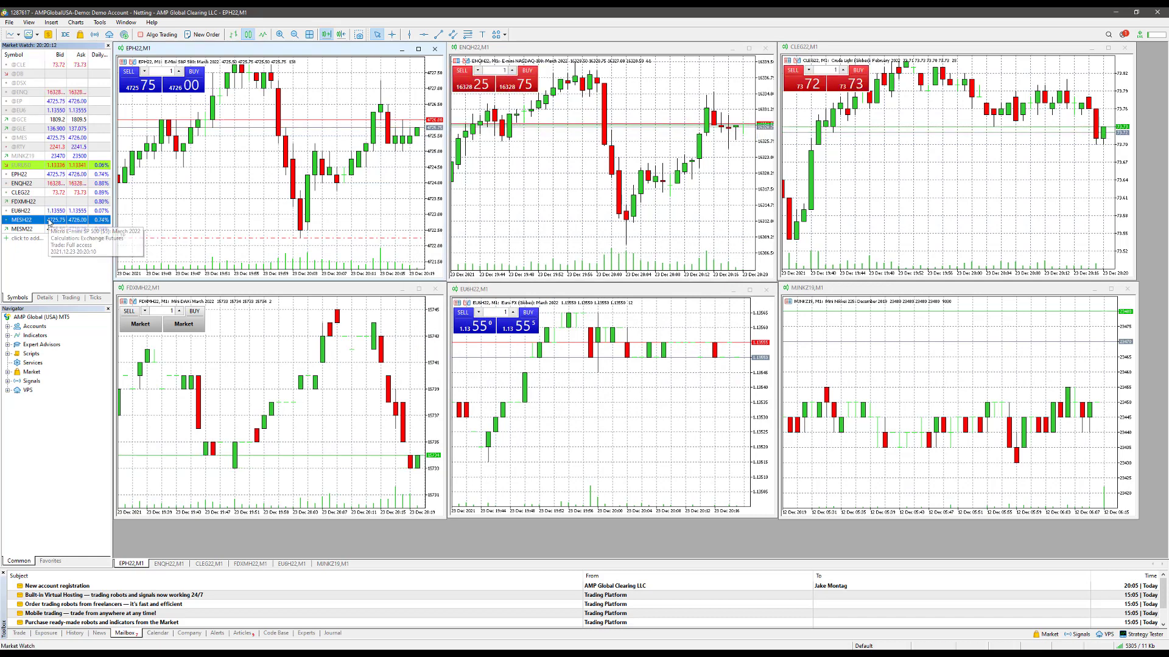
# Open a chart window for MESH22 from Market Watch and check its trading options and one-click volume
pyautogui.rightClick(49, 222)
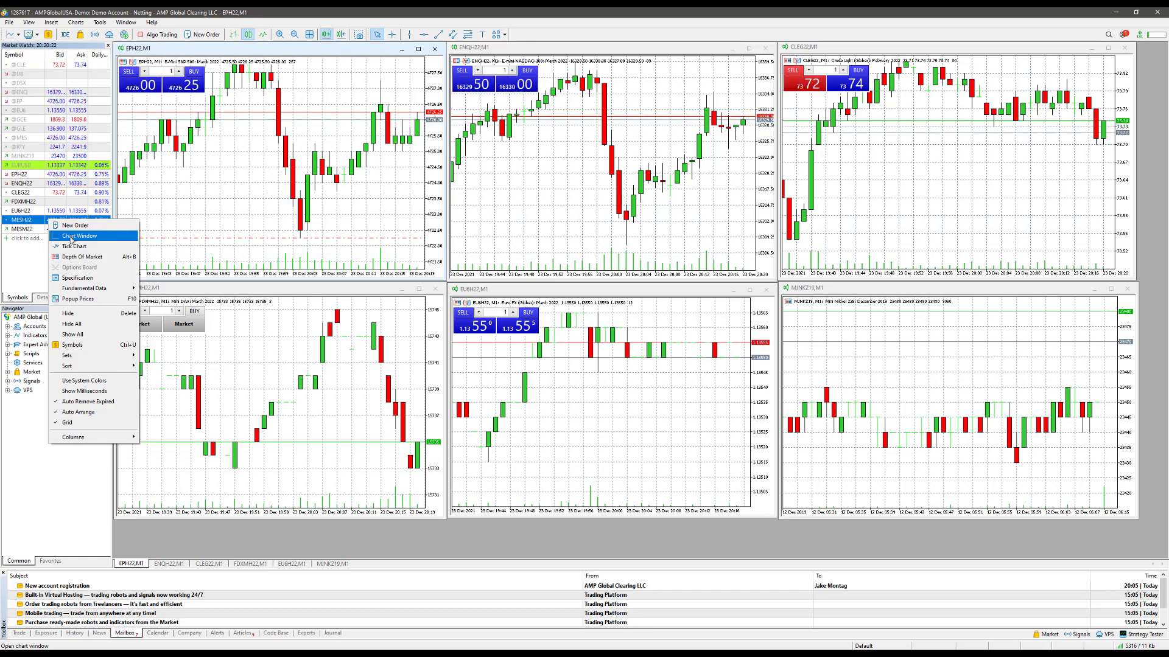
pyautogui.click(72, 238)
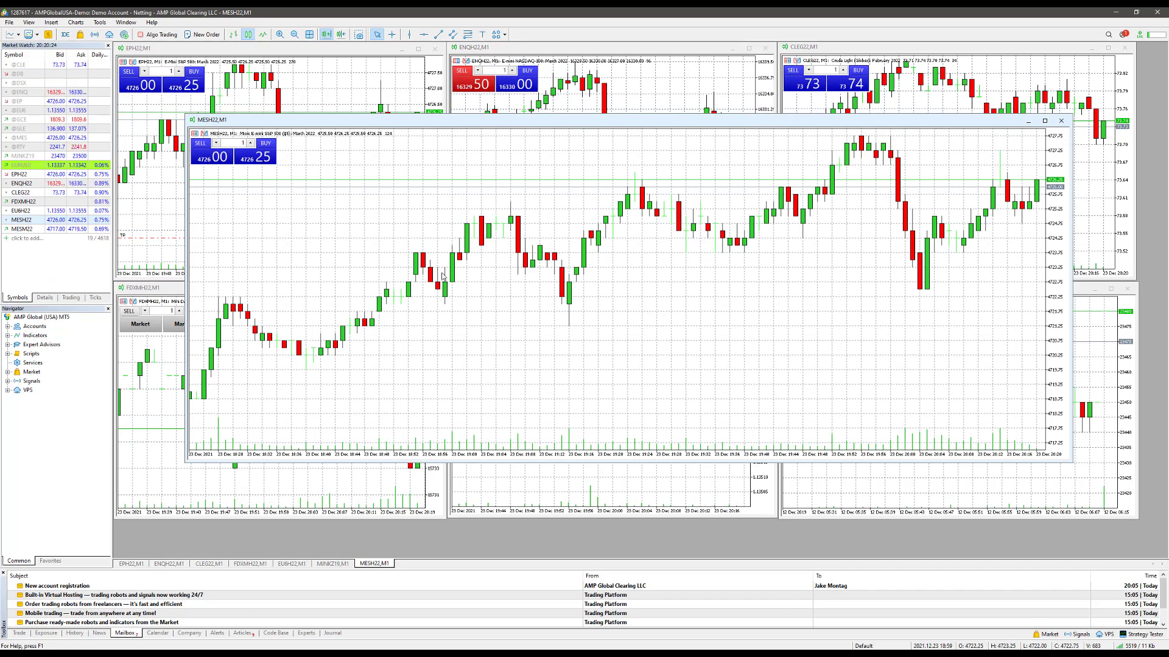
pyautogui.rightClick(715, 303)
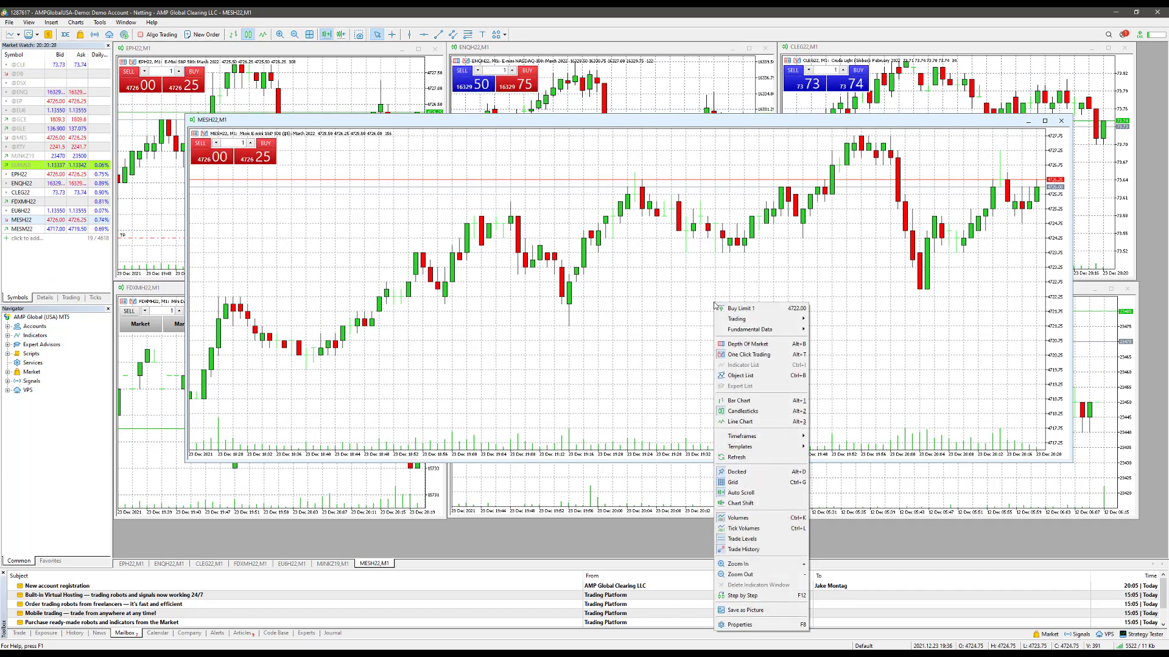
pyautogui.click(686, 304)
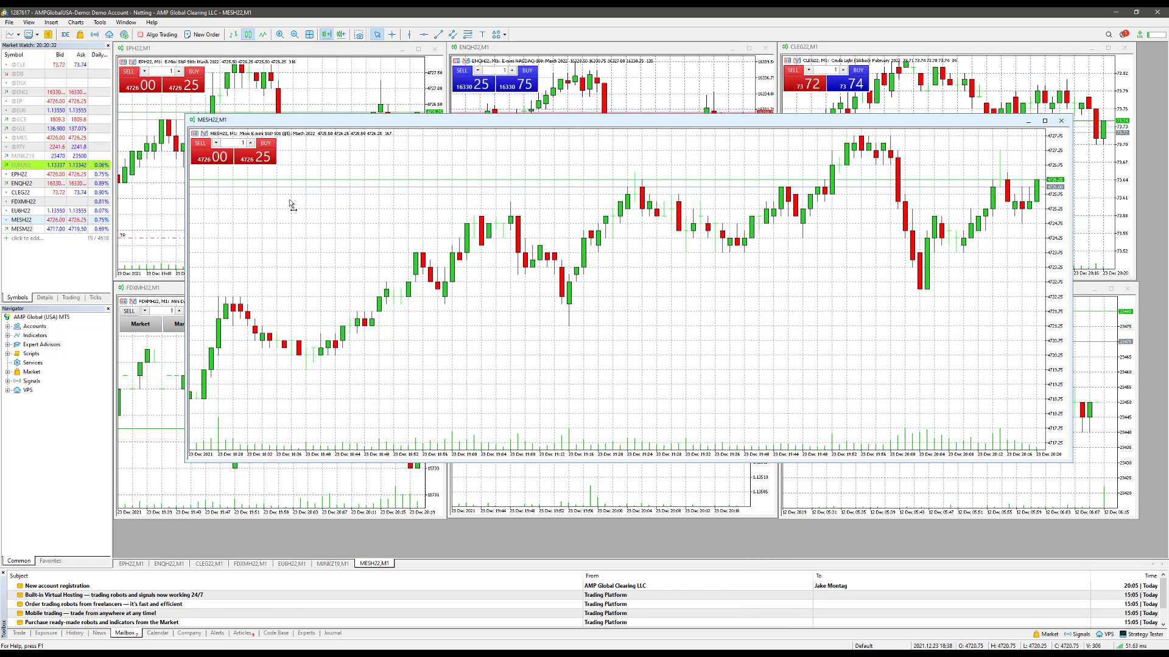
pyautogui.doubleClick(232, 143)
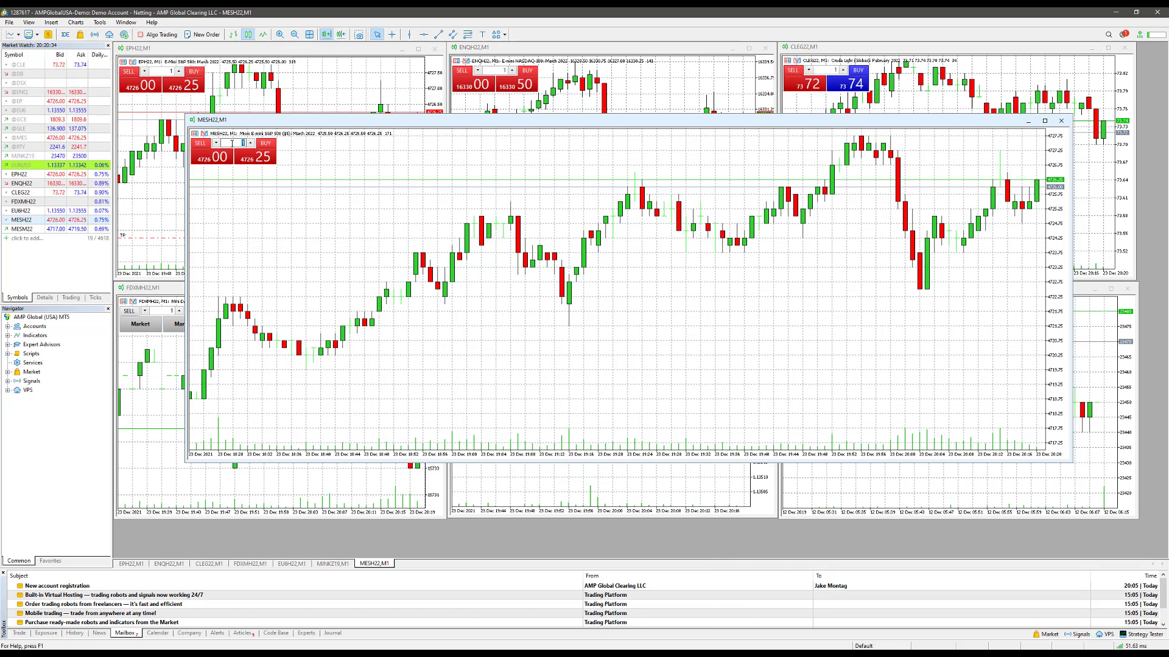
# View the Depth of Market for MESH22 from its chart, dock it beside Market Watch, and close it
pyautogui.click(195, 134)
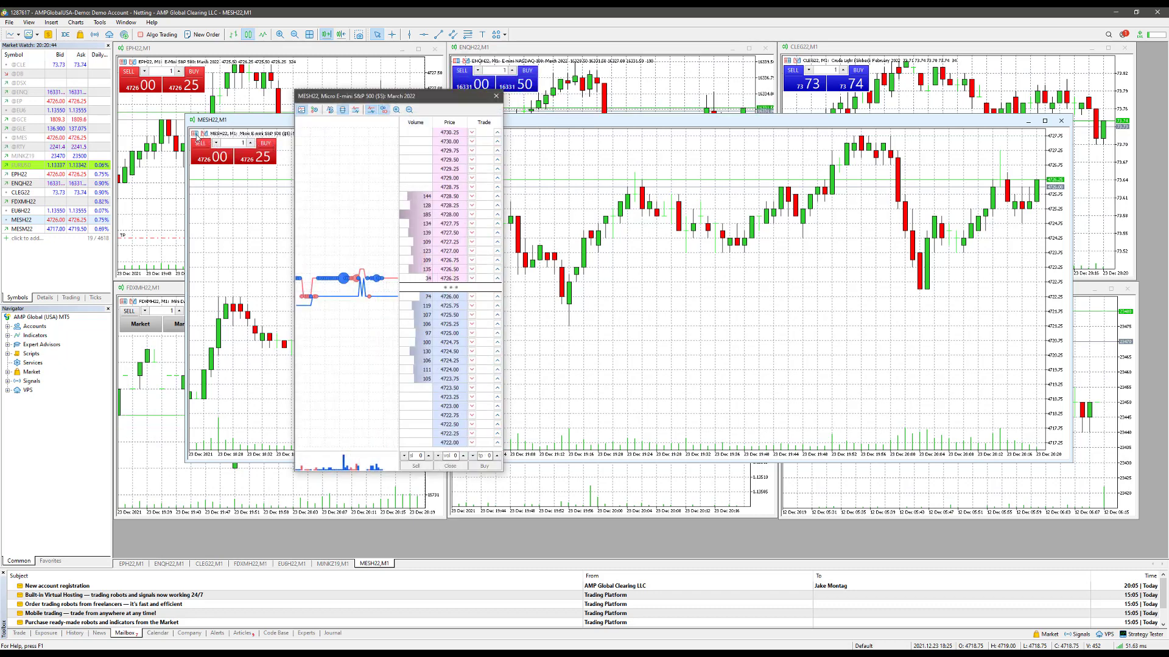
pyautogui.moveTo(365, 96); pyautogui.dragTo(140, 156)
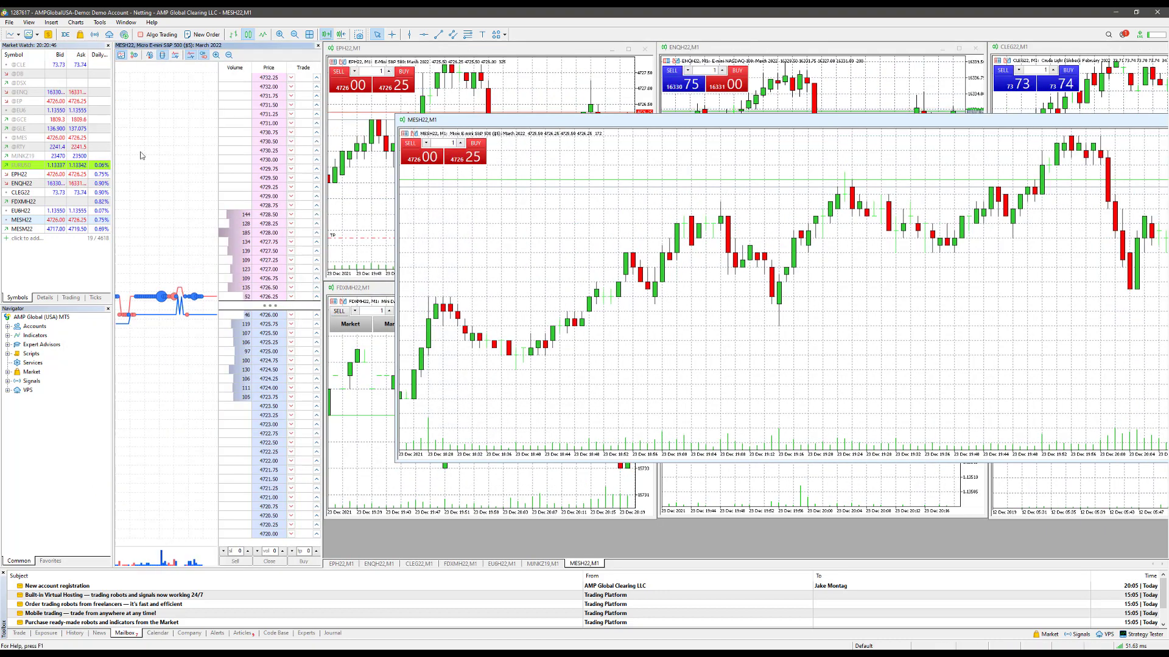
pyautogui.click(318, 46)
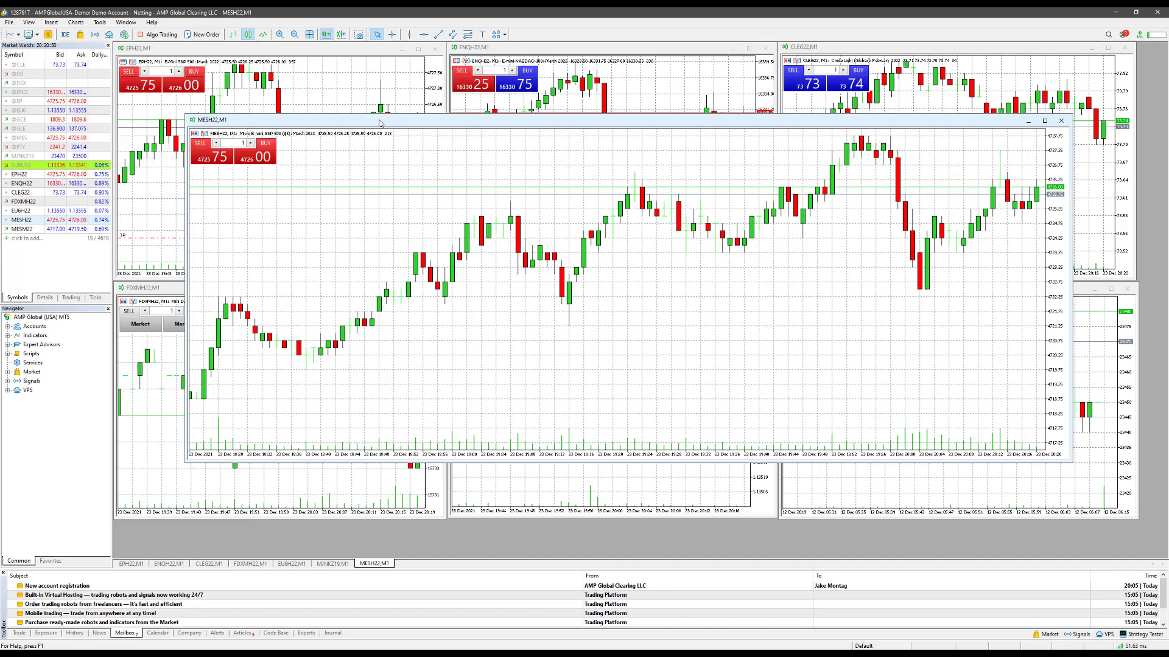
# Shift the MESH22 chart window slightly and set its one-click trading volume to 2
pyautogui.moveTo(380, 124); pyautogui.dragTo(397, 124)
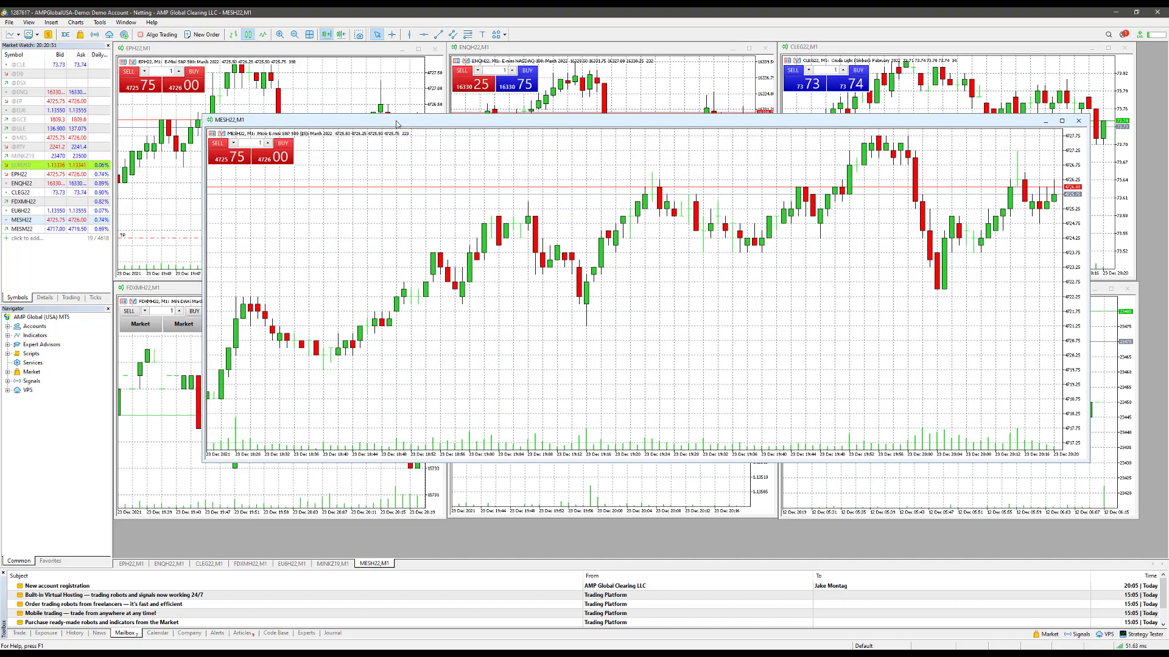
pyautogui.doubleClick(257, 145)
pyautogui.write('2')
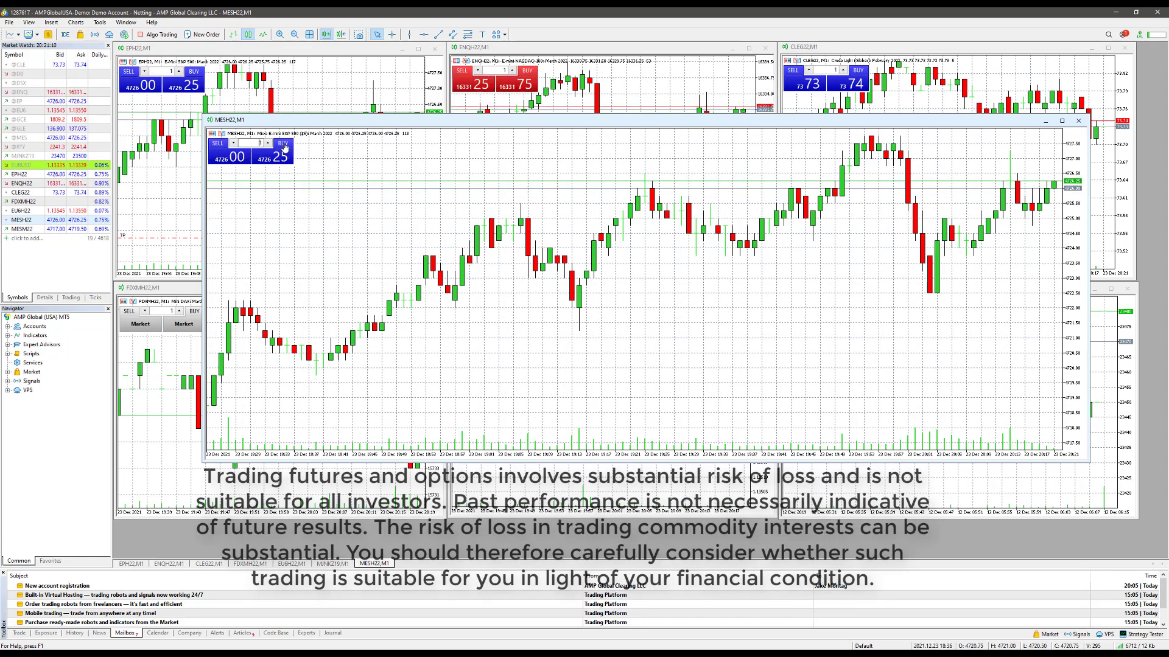
# Buy 1 MESH22 contract with Exchange Execution and the Return fill policy, and dismiss the order confirmation
pyautogui.click(284, 148)
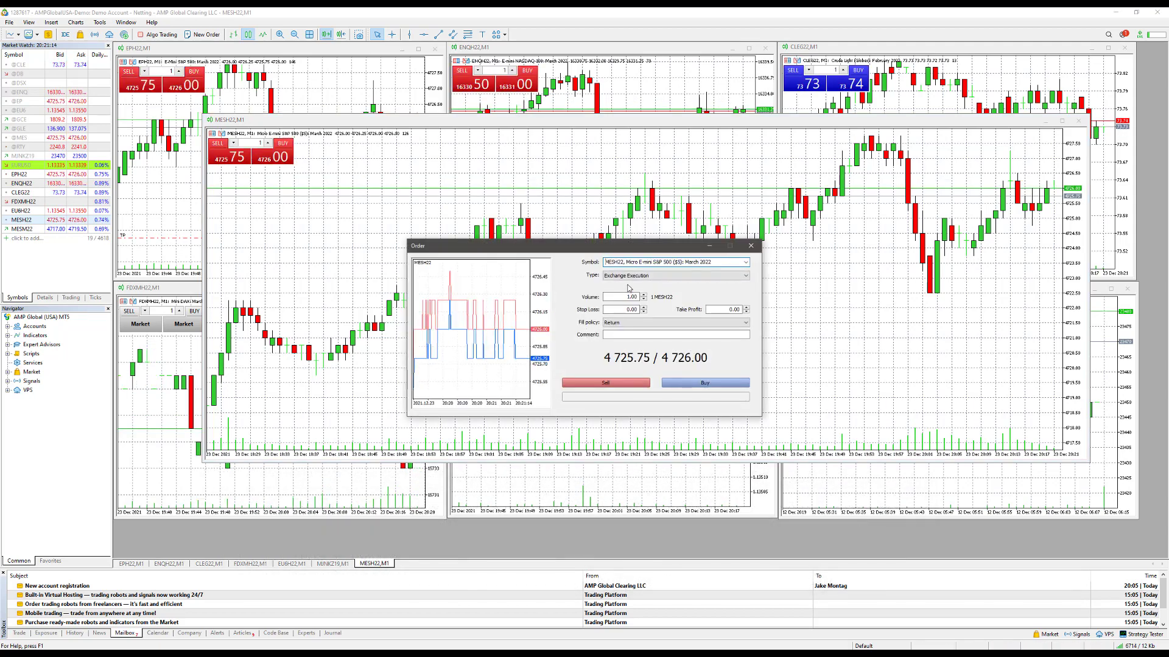
pyautogui.click(700, 383)
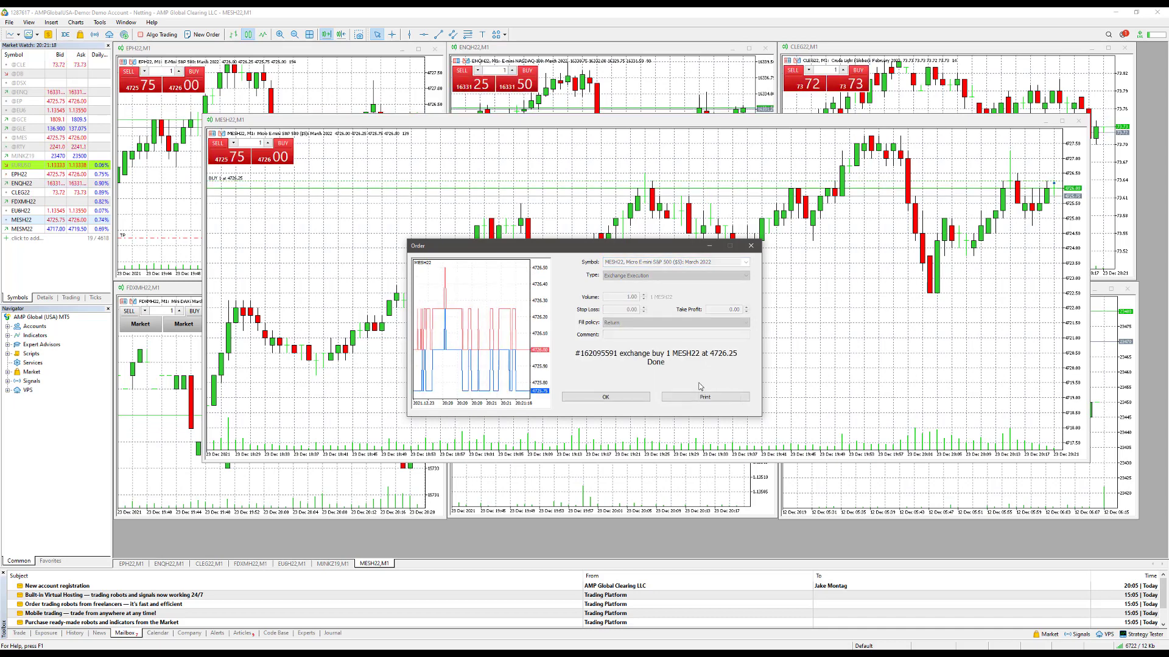
pyautogui.click(626, 399)
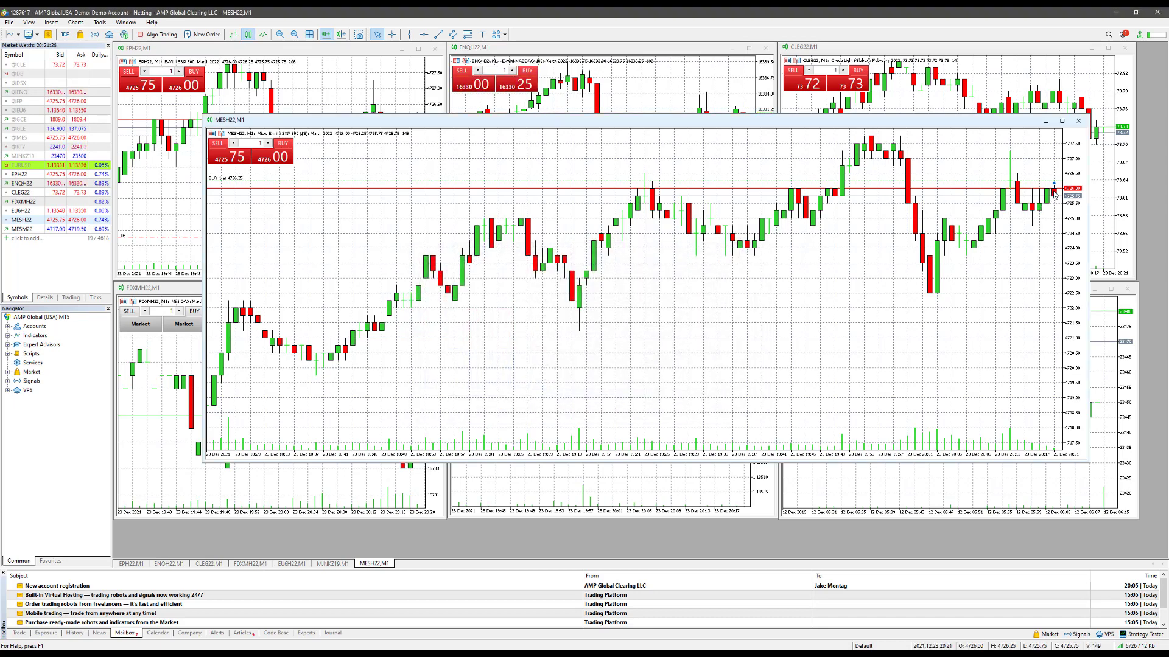
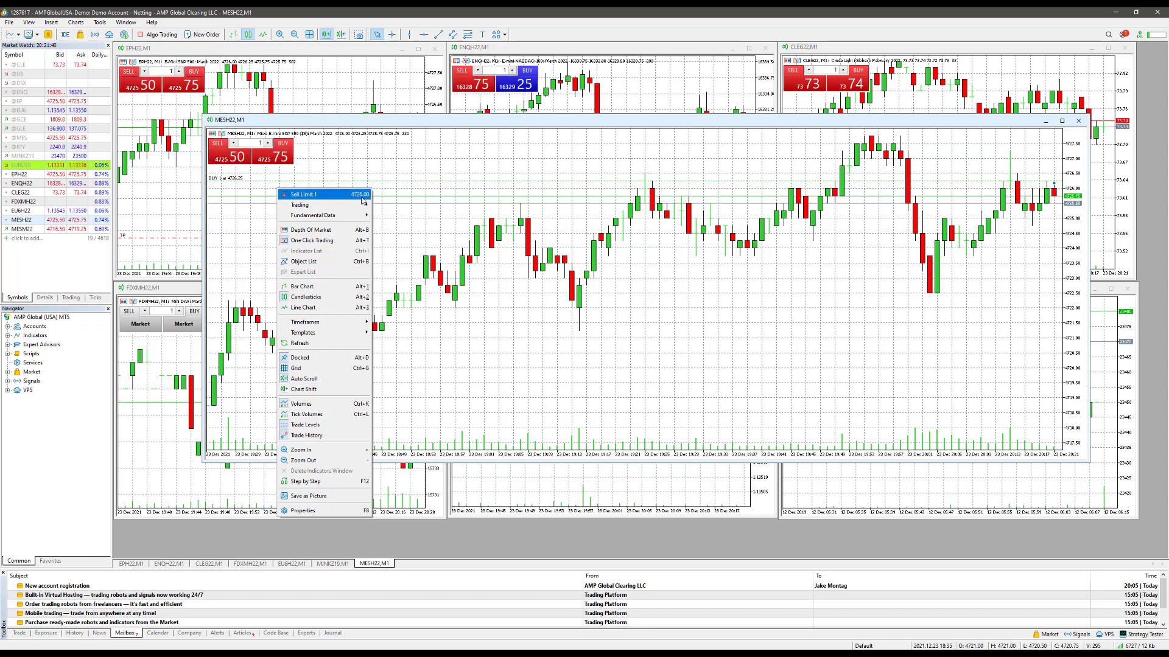
# Examine the order, take profit and alert options offered at prices below and above the market on the MESH22 chart
pyautogui.rightClick(1022, 275)
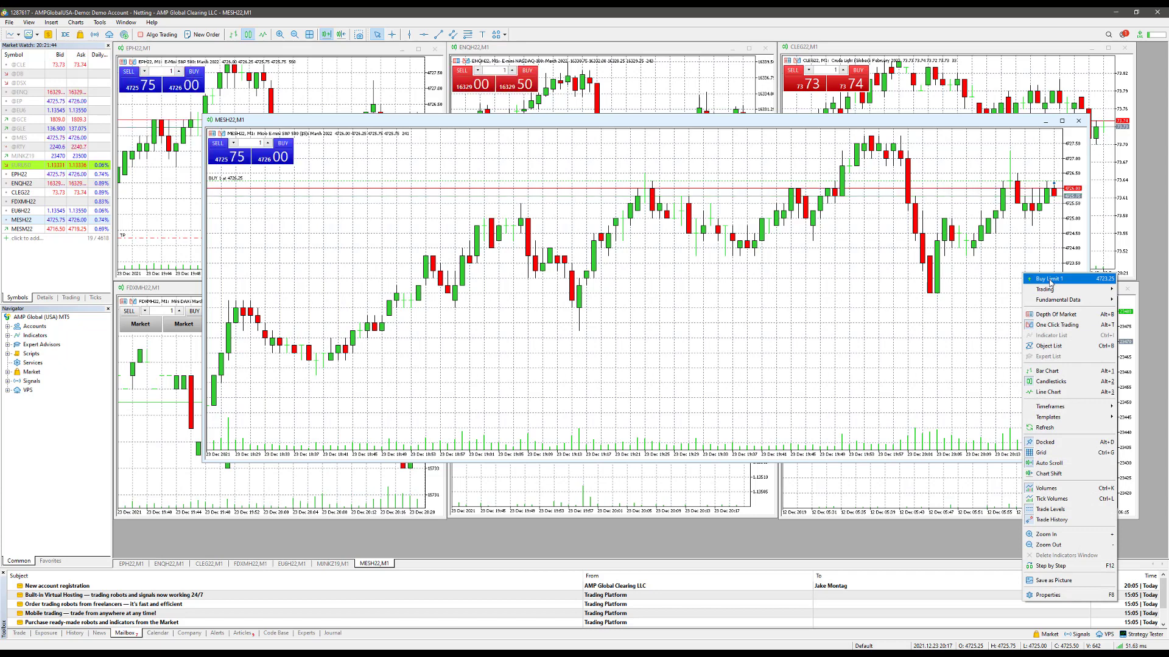
pyautogui.click(1045, 258)
pyautogui.rightClick(1045, 258)
pyautogui.rightClick(1042, 148)
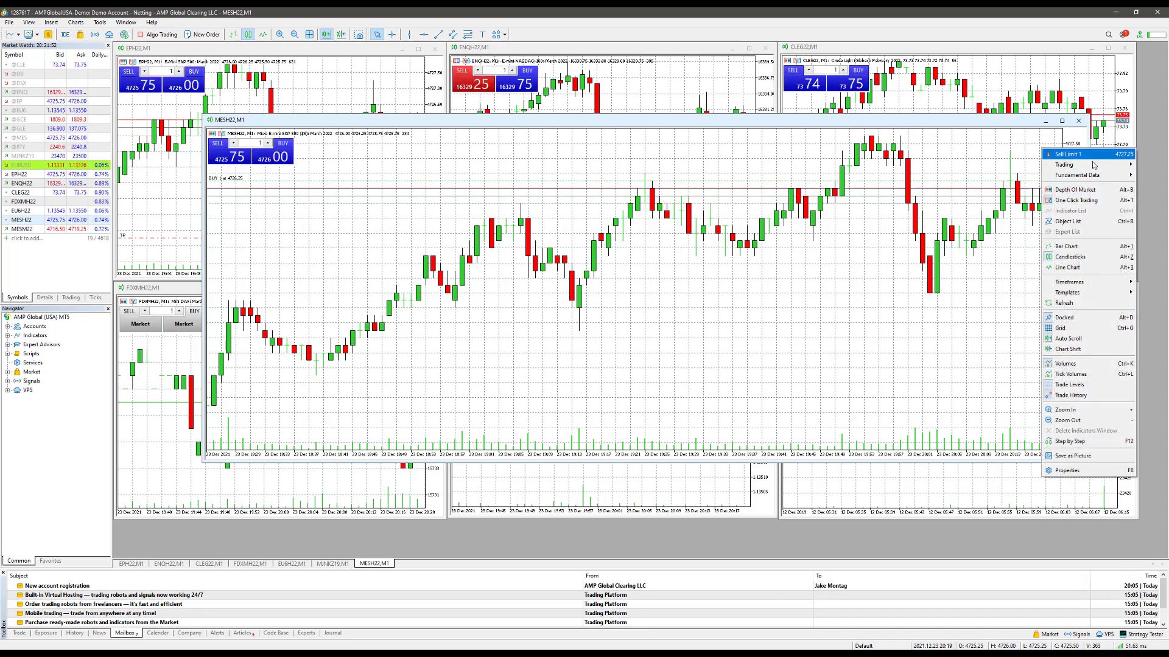
pyautogui.moveTo(1094, 168)
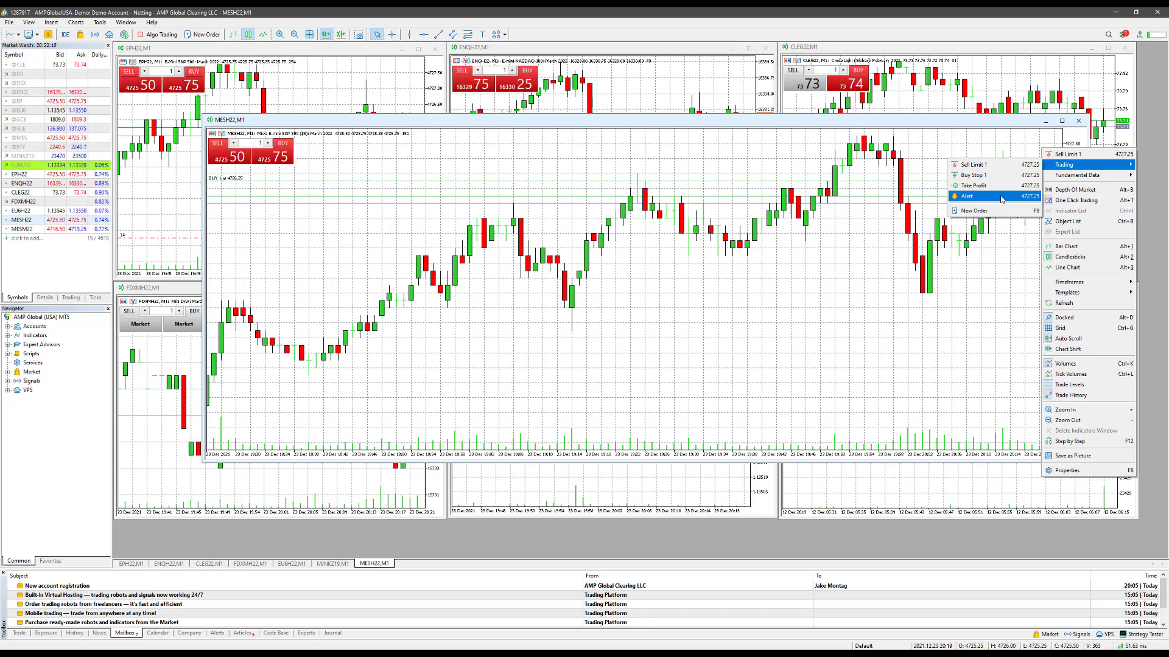
pyautogui.click(996, 245)
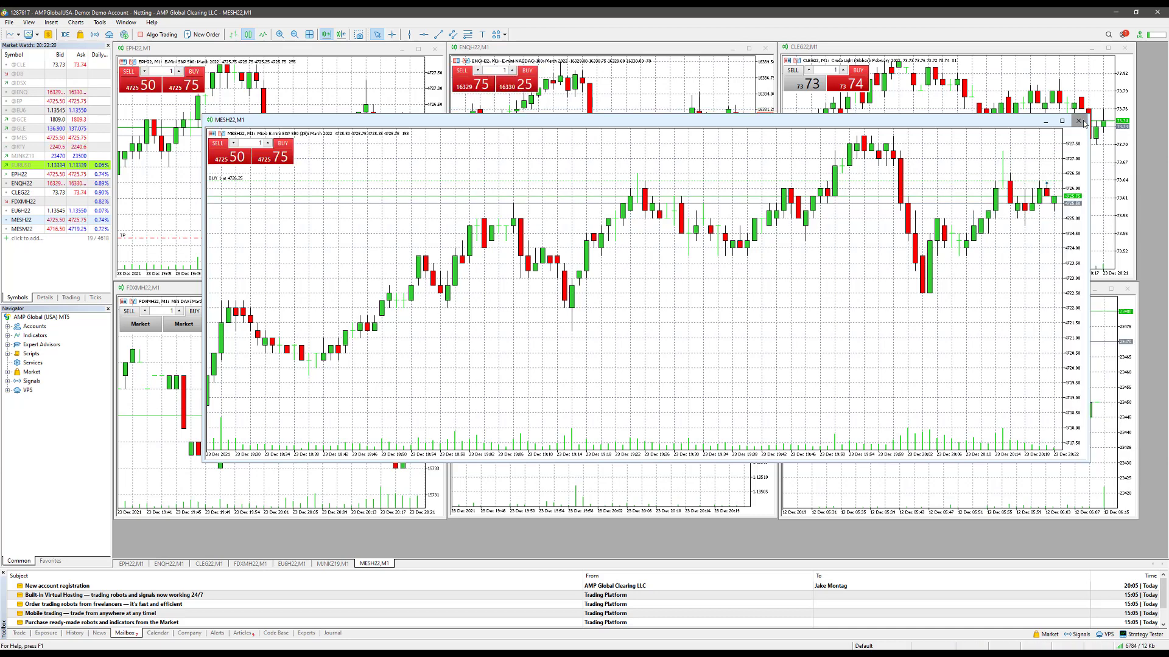
# Close the MESH22 chart window and open the Depth of Market for MESH22 from Market Watch
pyautogui.click(1078, 120)
pyautogui.moveTo(19, 176)
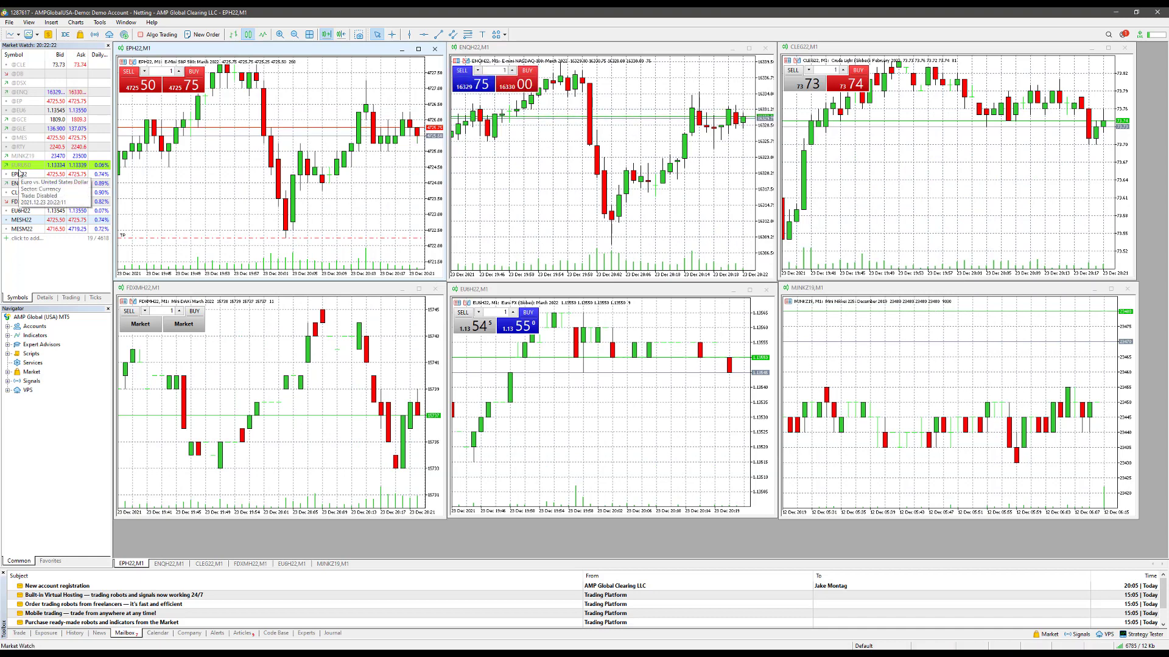
pyautogui.rightClick(19, 176)
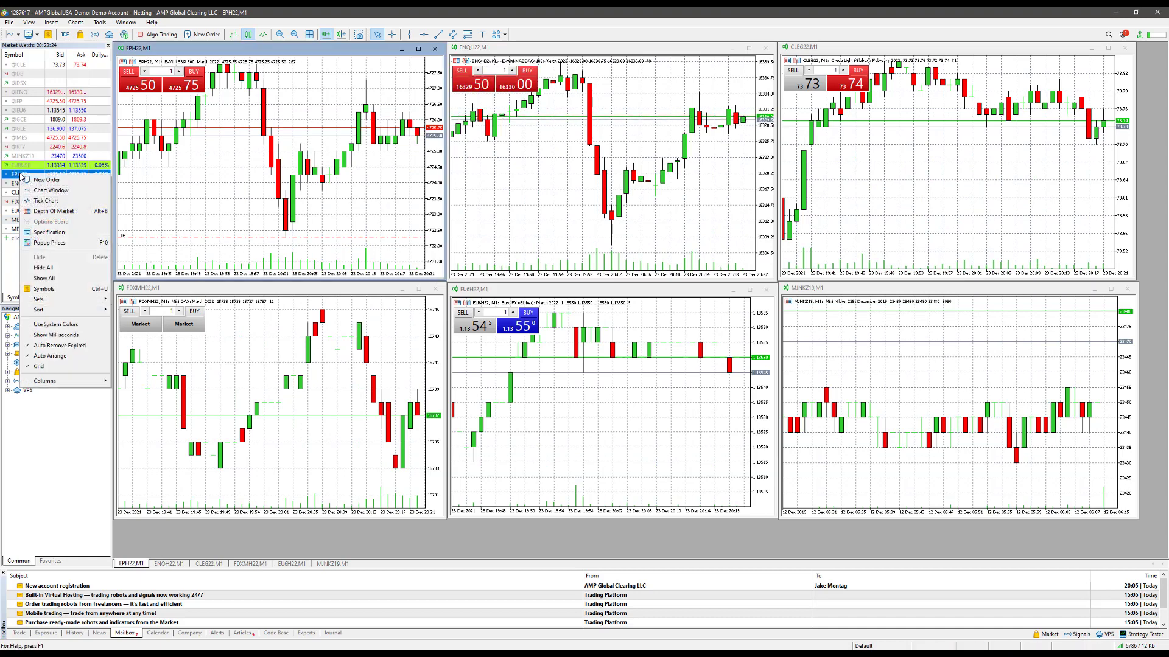
pyautogui.click(20, 221)
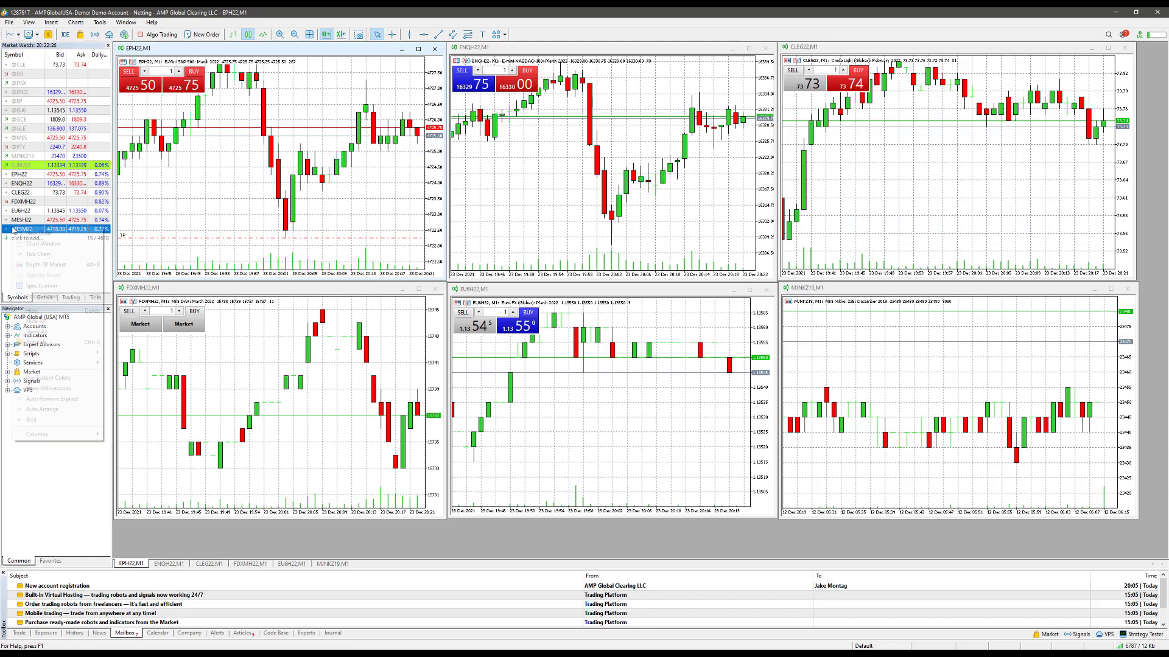
pyautogui.rightClick(20, 221)
pyautogui.press('Escape')
pyautogui.rightClick(20, 221)
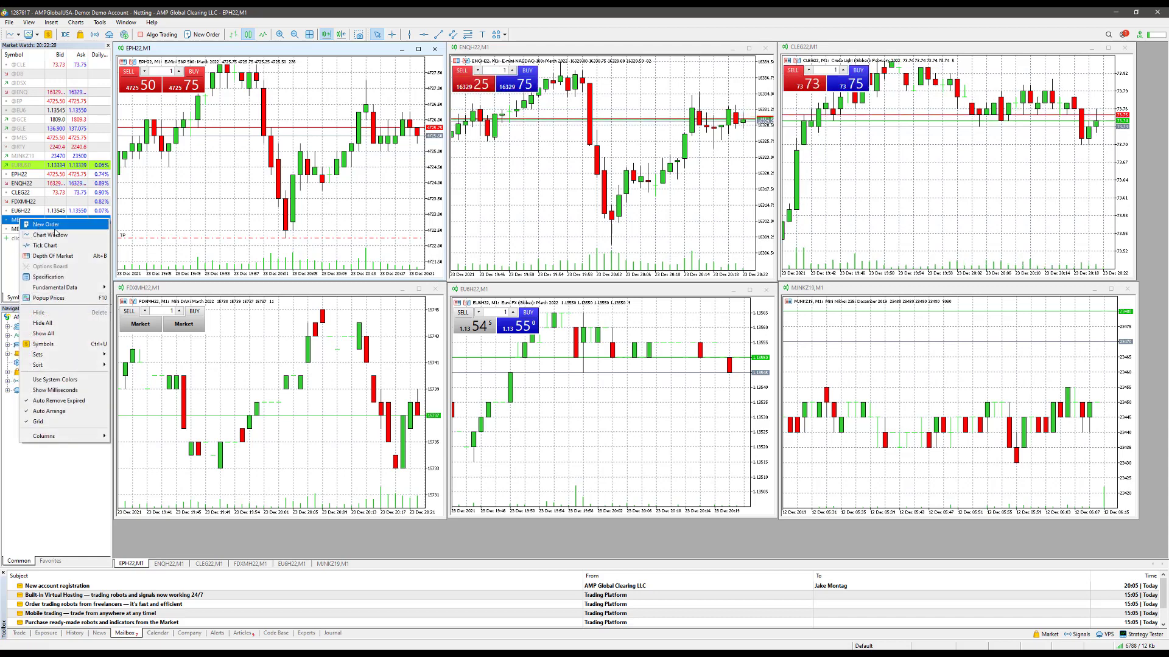
pyautogui.click(80, 258)
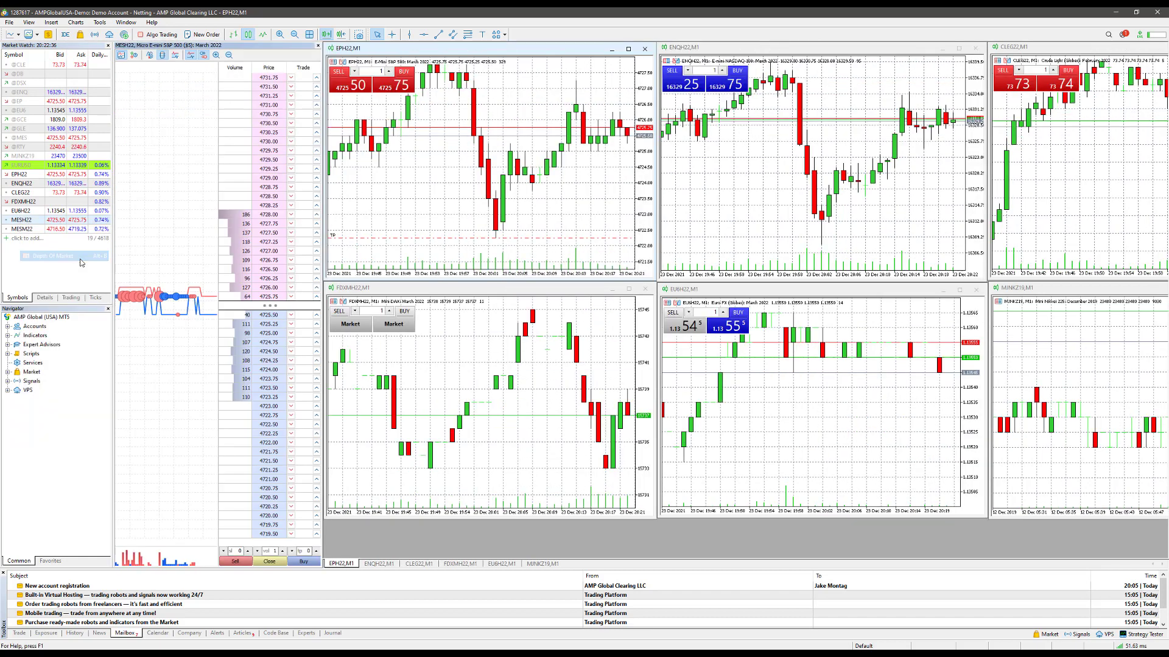
# Float and enlarge the MESH22 Depth of Market over the charts, and preview a Sell Limit order at 4729.25 without placing it
pyautogui.moveTo(215, 44); pyautogui.dragTo(519, 67)
pyautogui.moveTo(524, 292); pyautogui.dragTo(524, 493)
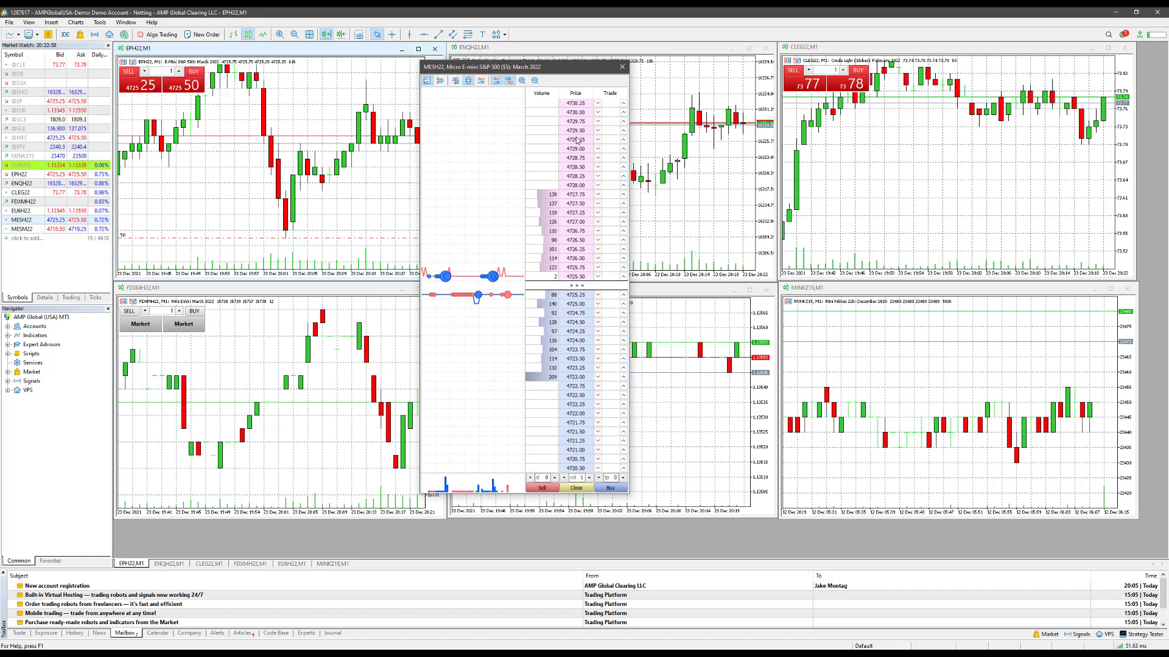
pyautogui.click(599, 140)
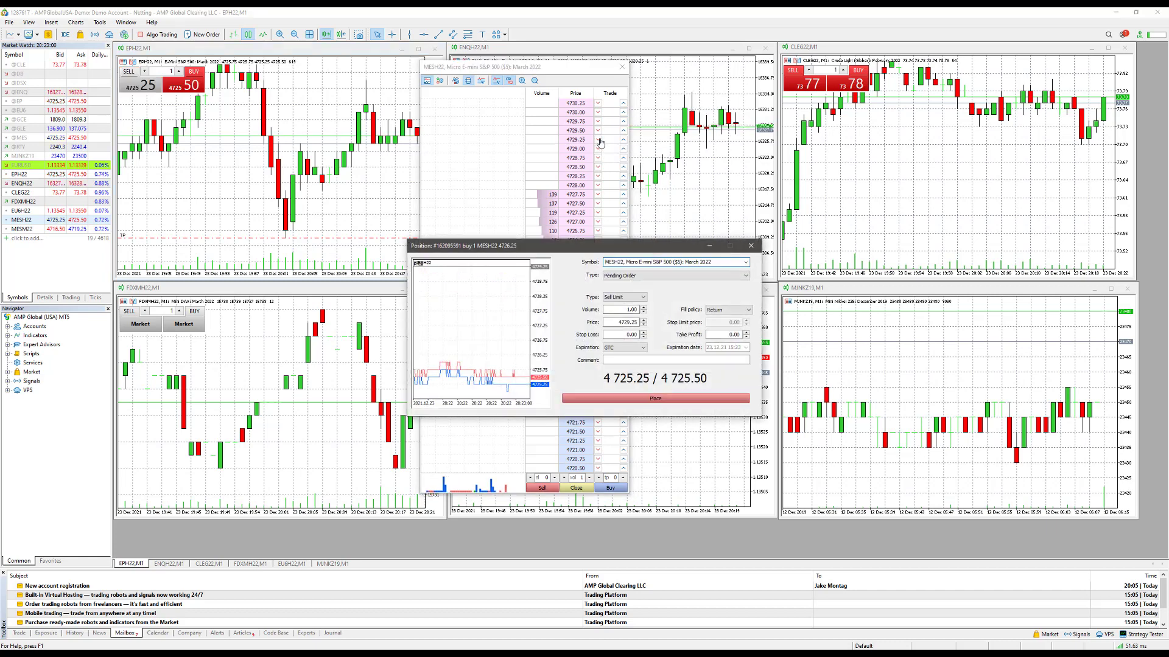
pyautogui.click(750, 246)
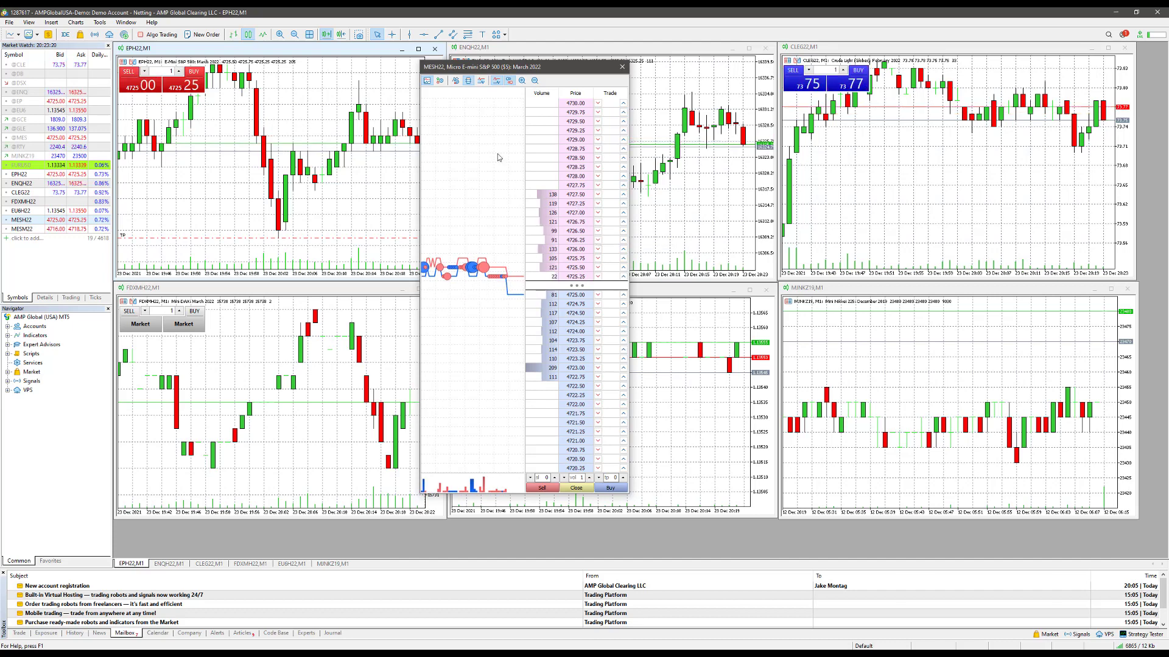
# Enable One Click Trading in the platform's trade options and accept its terms and conditions
pyautogui.click(98, 22)
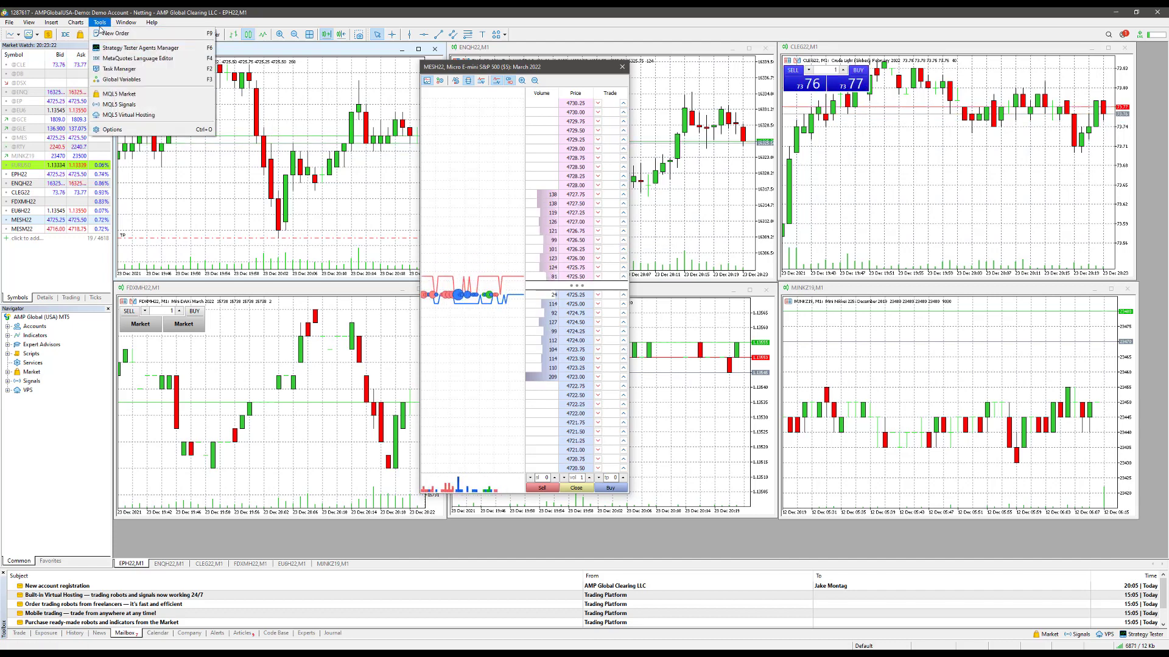
pyautogui.click(110, 129)
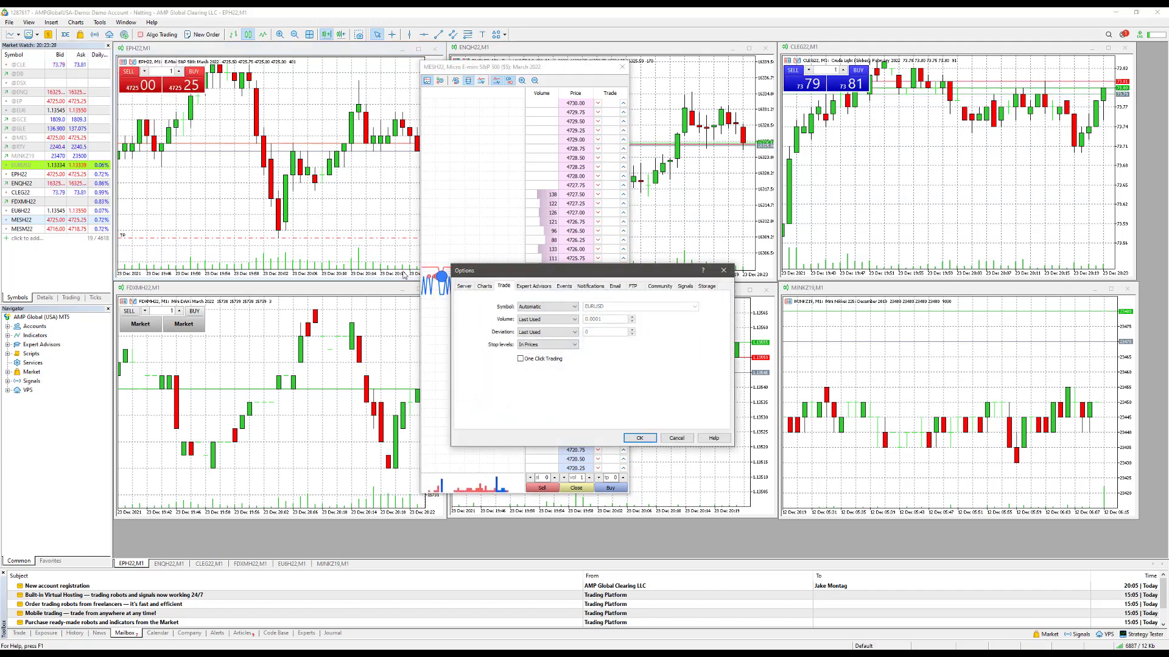
pyautogui.click(464, 286)
pyautogui.click(503, 286)
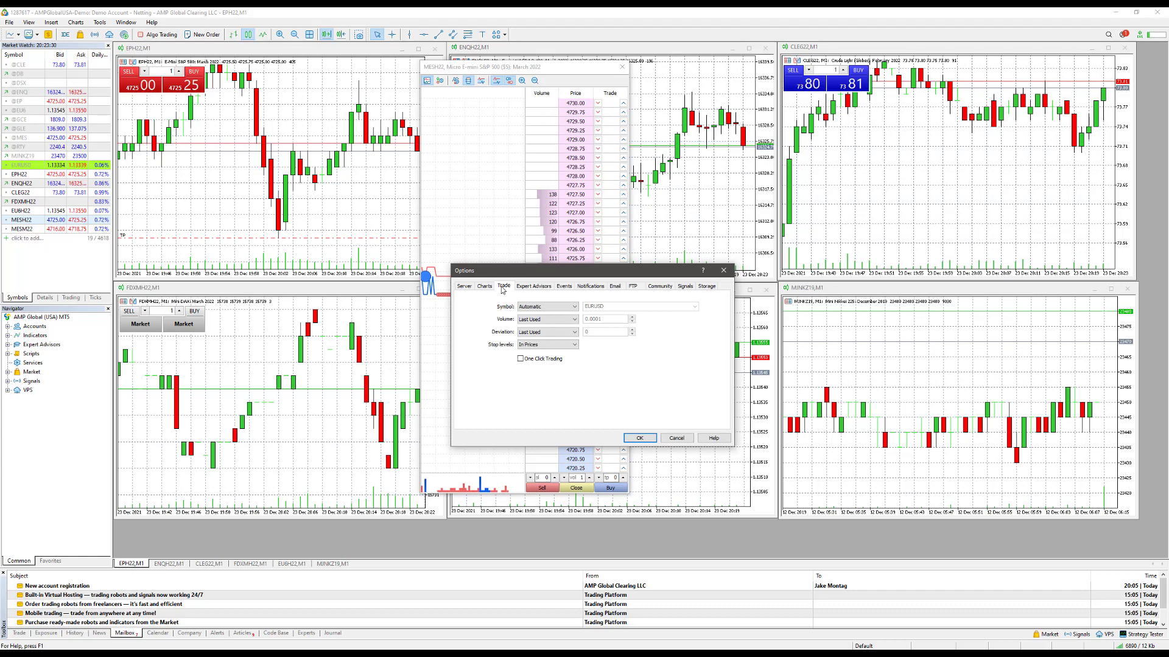
pyautogui.click(521, 359)
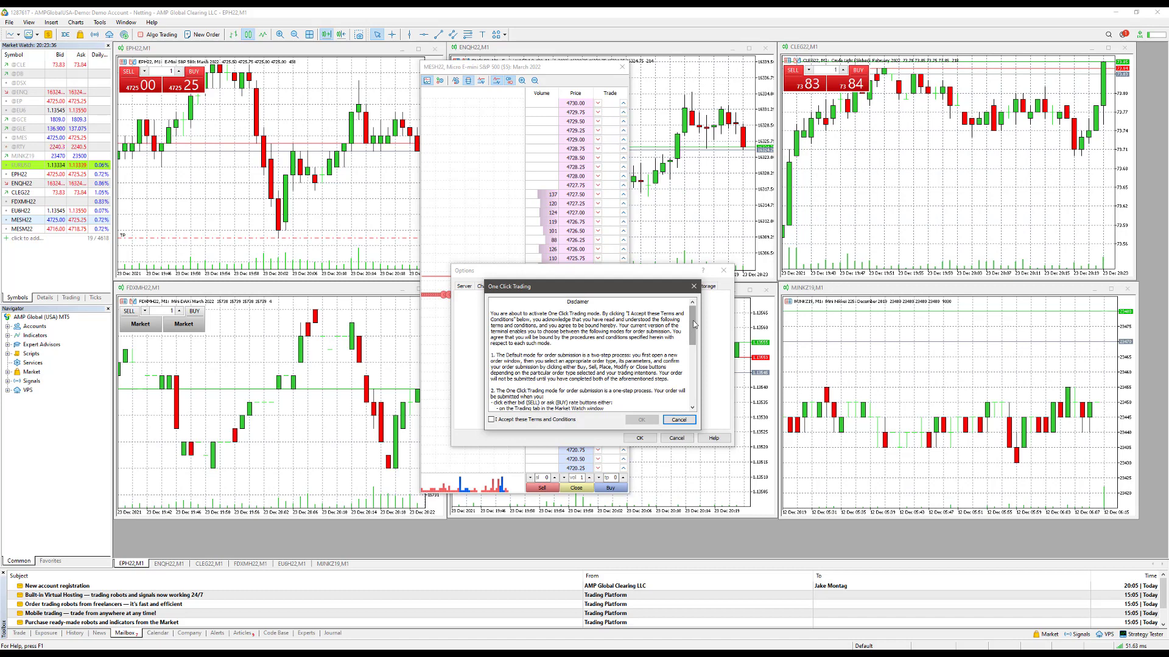
pyautogui.moveTo(694, 327); pyautogui.dragTo(691, 401)
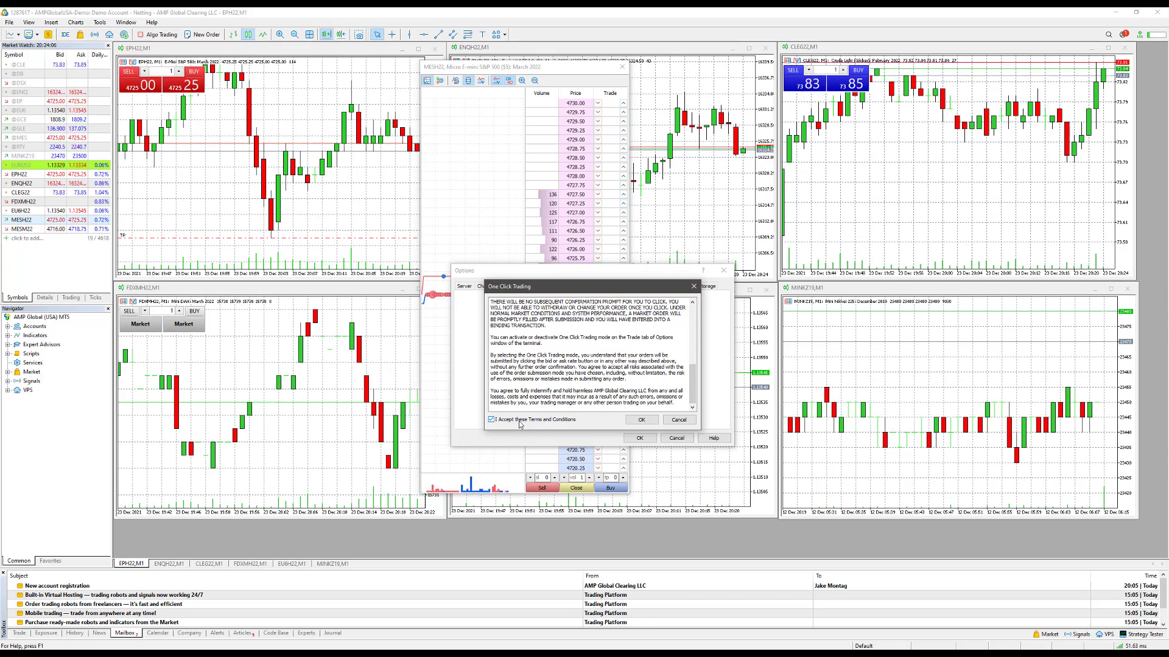
pyautogui.click(641, 420)
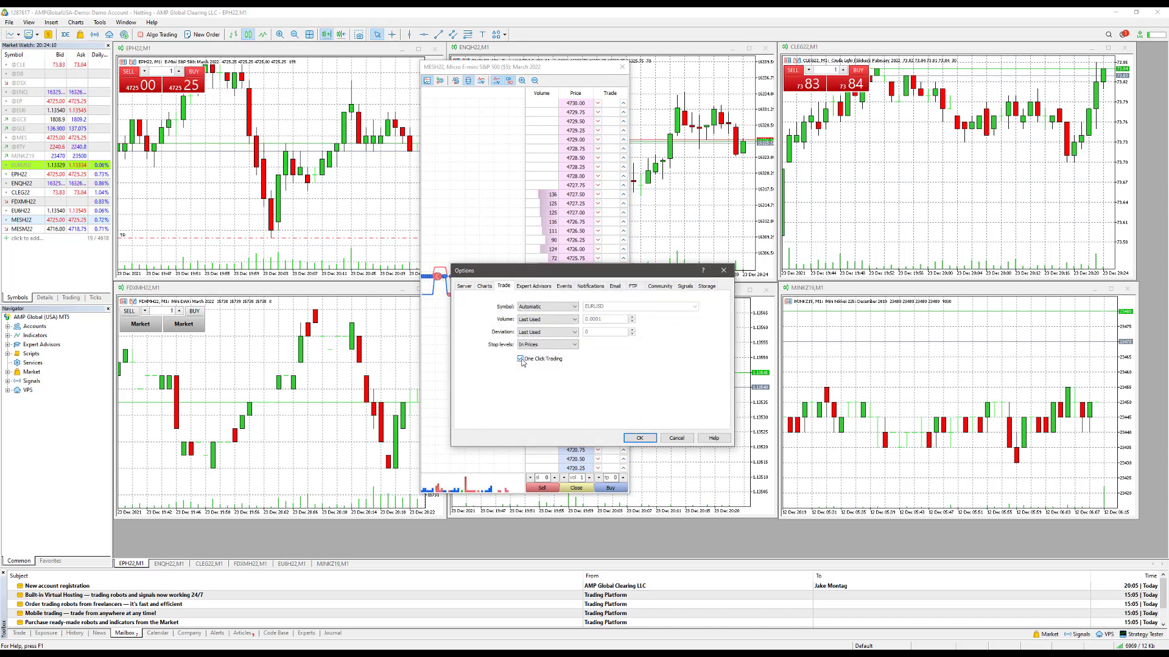
pyautogui.click(642, 439)
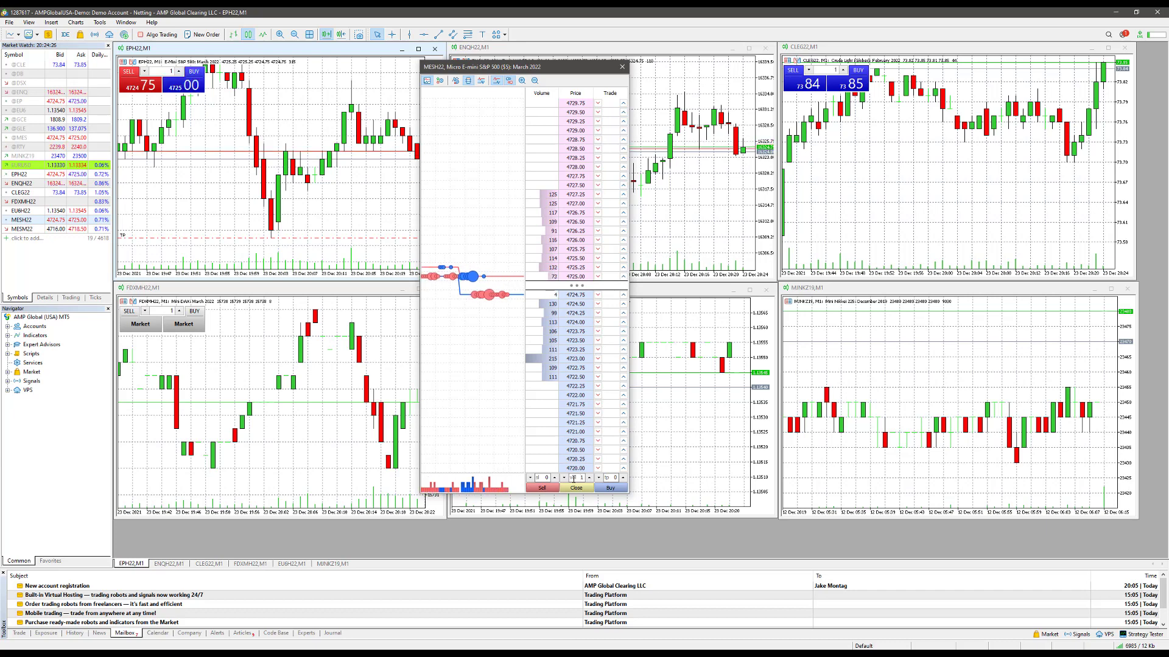
# Set the volume to 2 and the stop loss to 200 in the MESH22 Depth of Market
pyautogui.write('2')
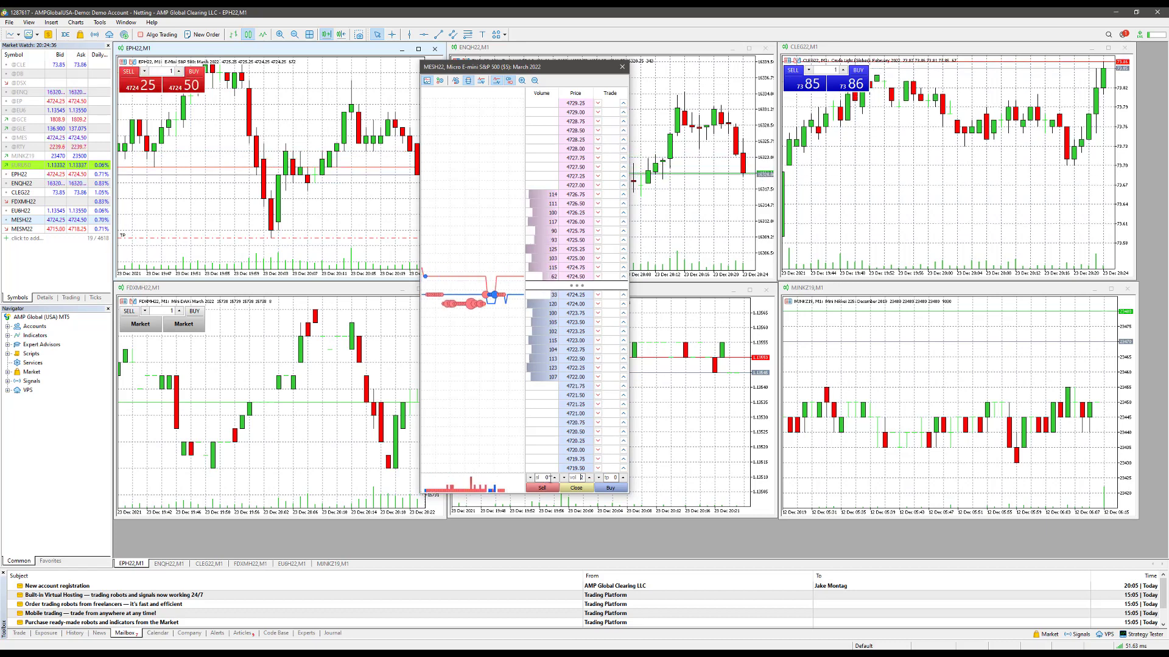
pyautogui.click(556, 479)
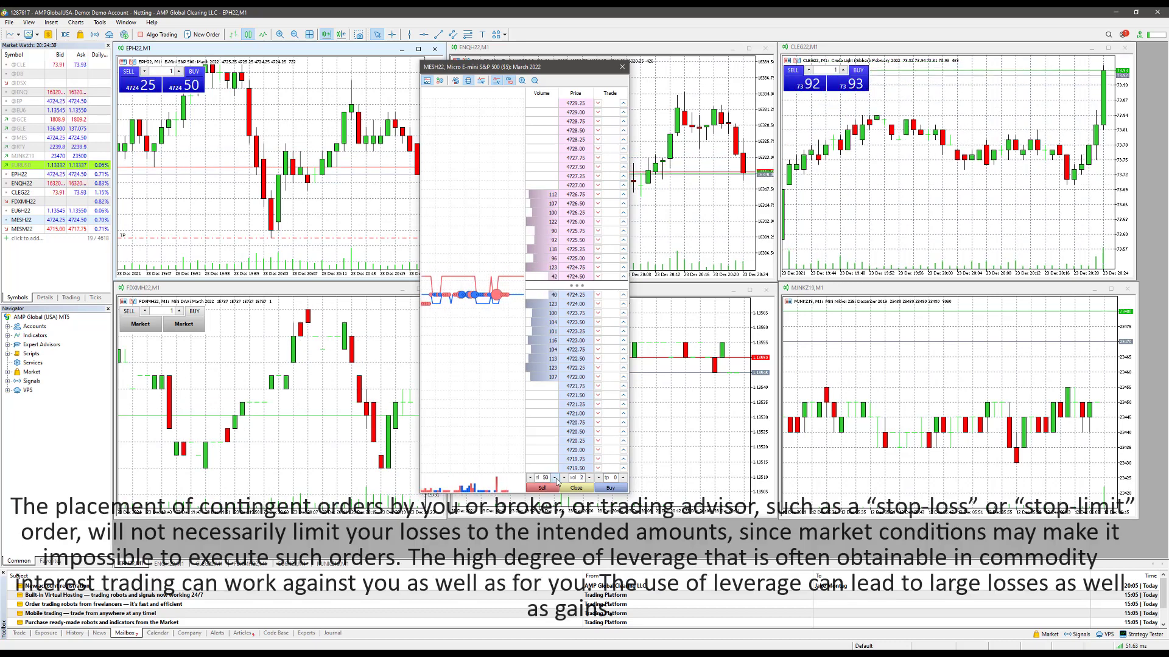
pyautogui.click(556, 479)
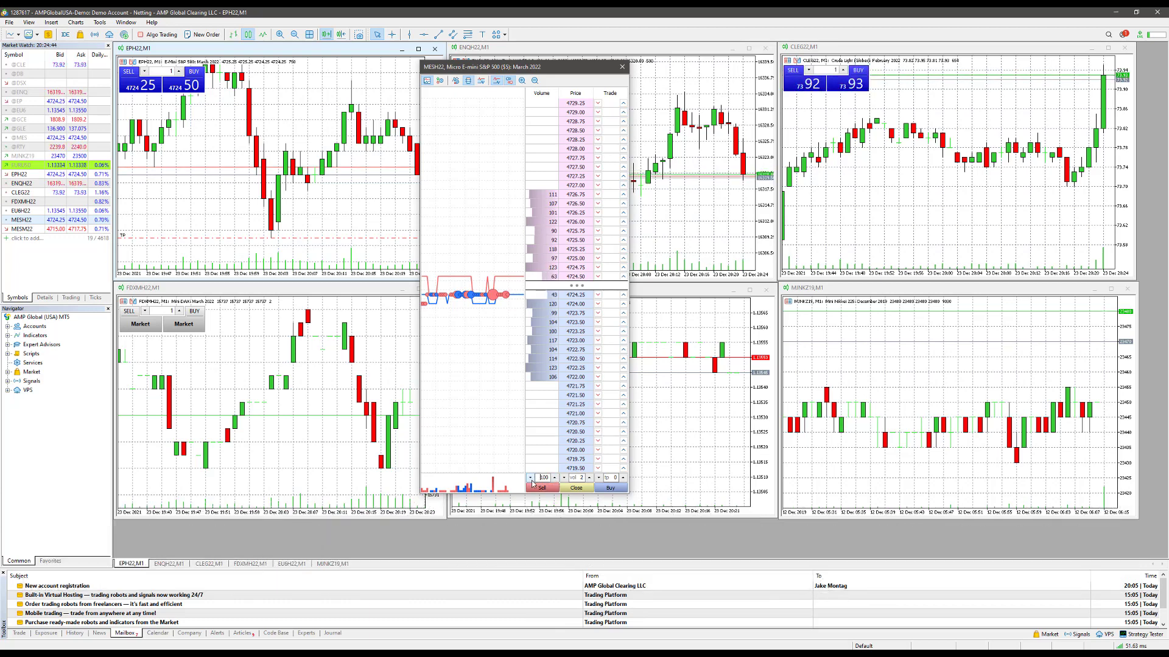
pyautogui.click(530, 478)
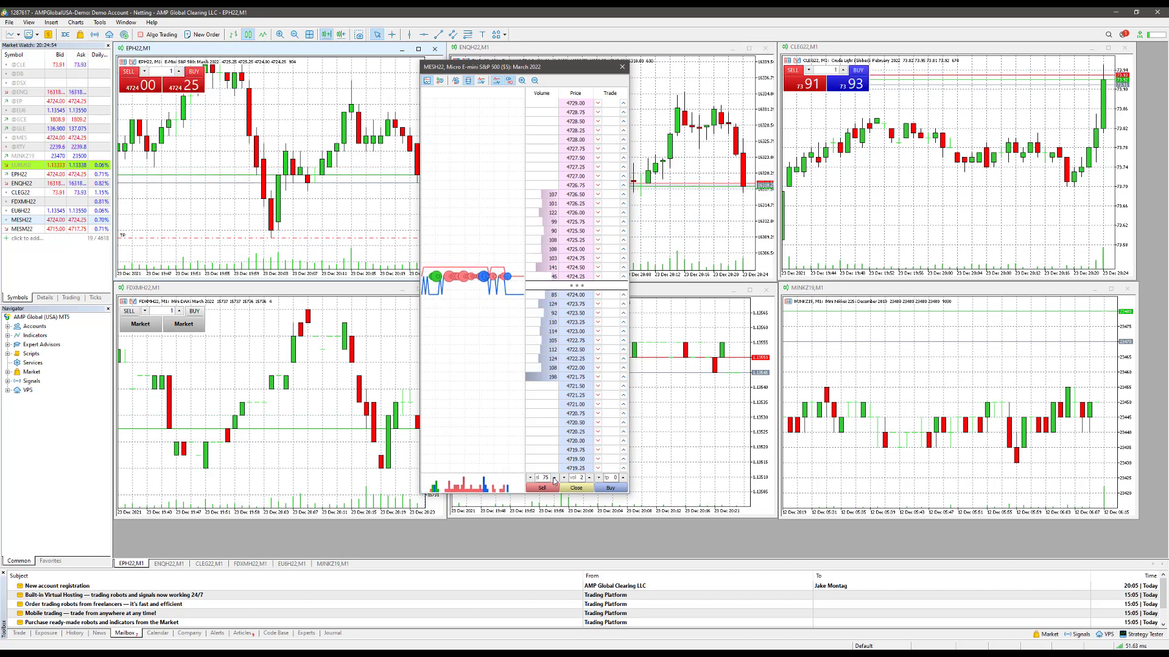
pyautogui.click(554, 480)
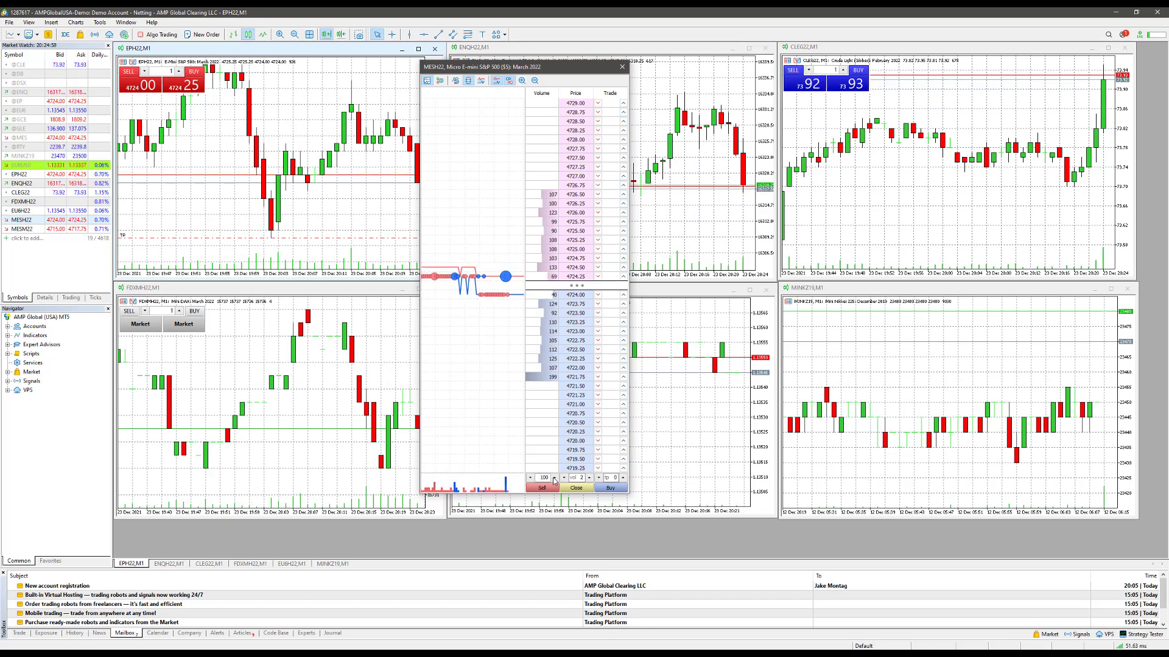
pyautogui.click(554, 480)
pyautogui.click(530, 478)
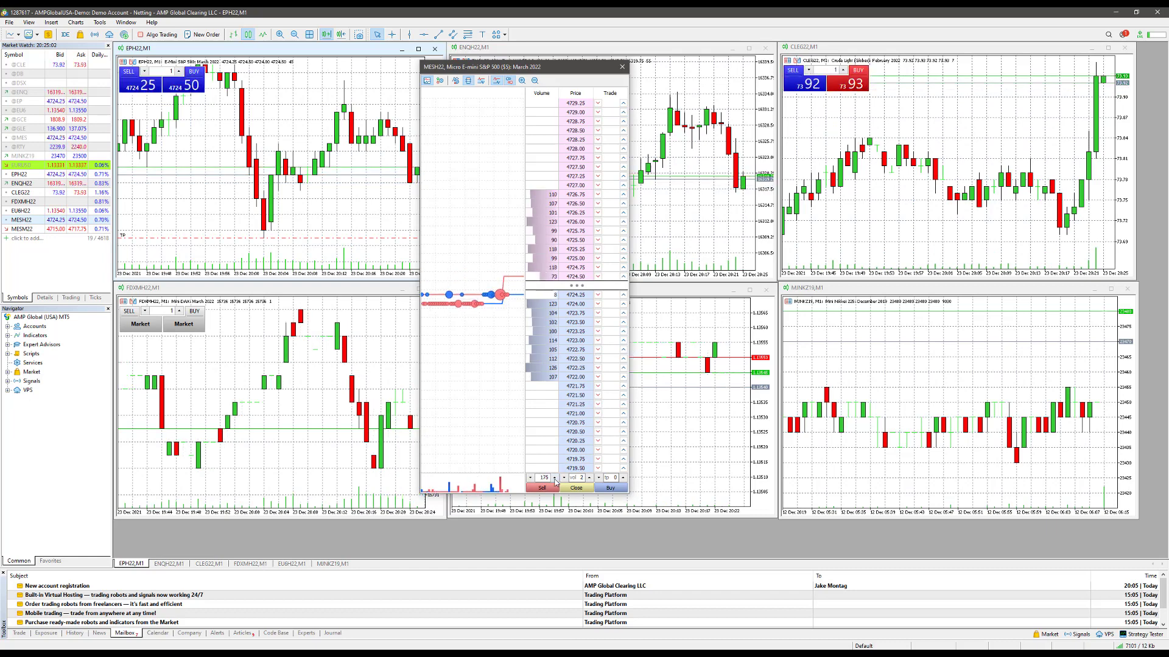
pyautogui.click(554, 478)
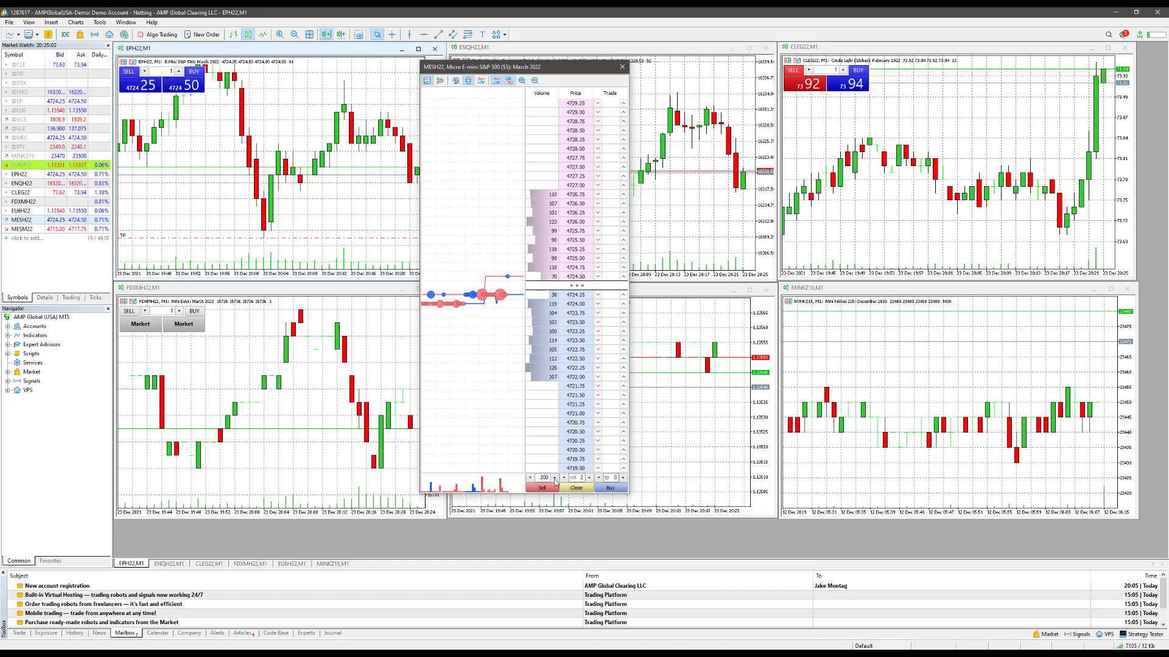
# Set the take profit to 200 and place a buy limit order for 2 MESH22 contracts at 4721.50
pyautogui.click(623, 478)
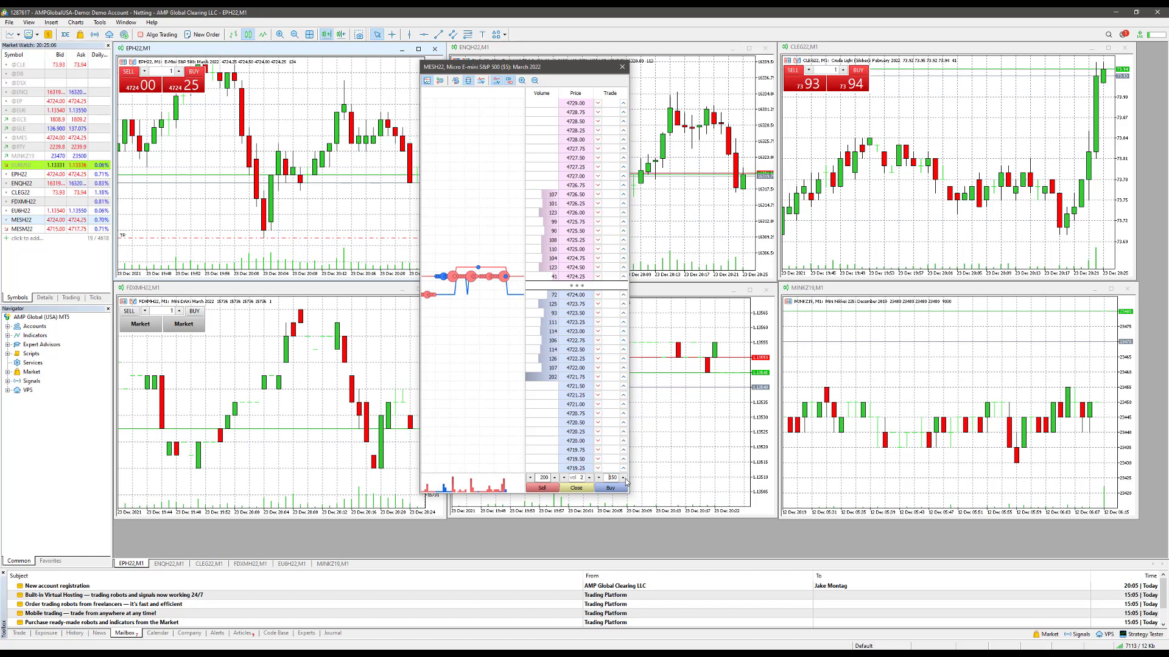
pyautogui.click(625, 480)
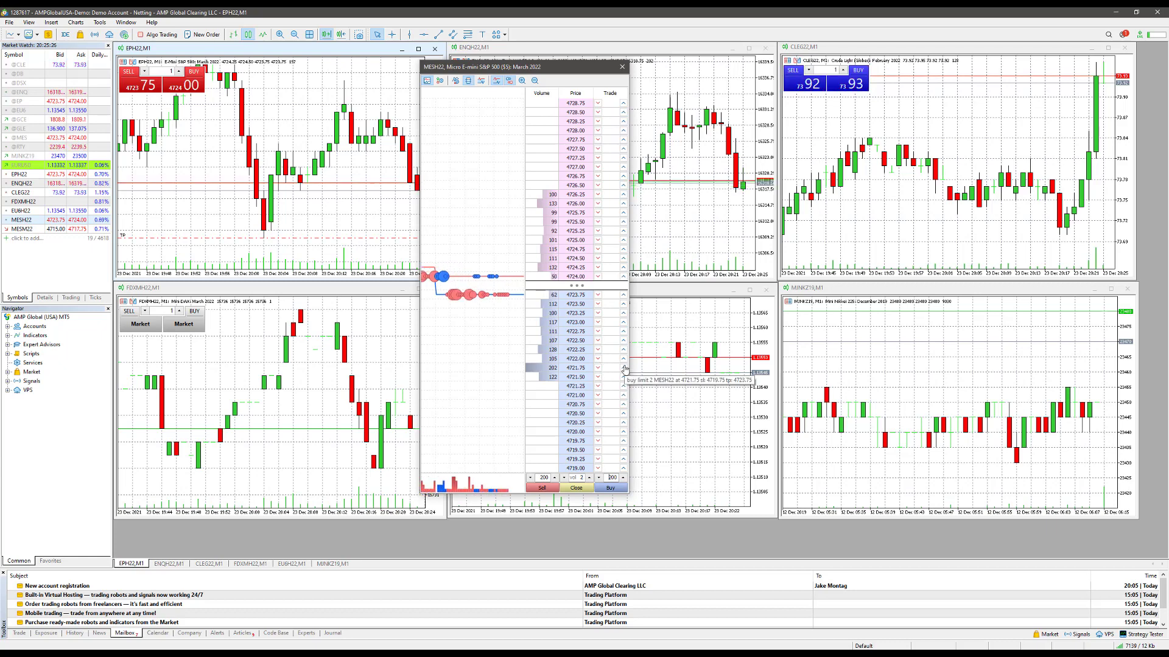
pyautogui.click(623, 391)
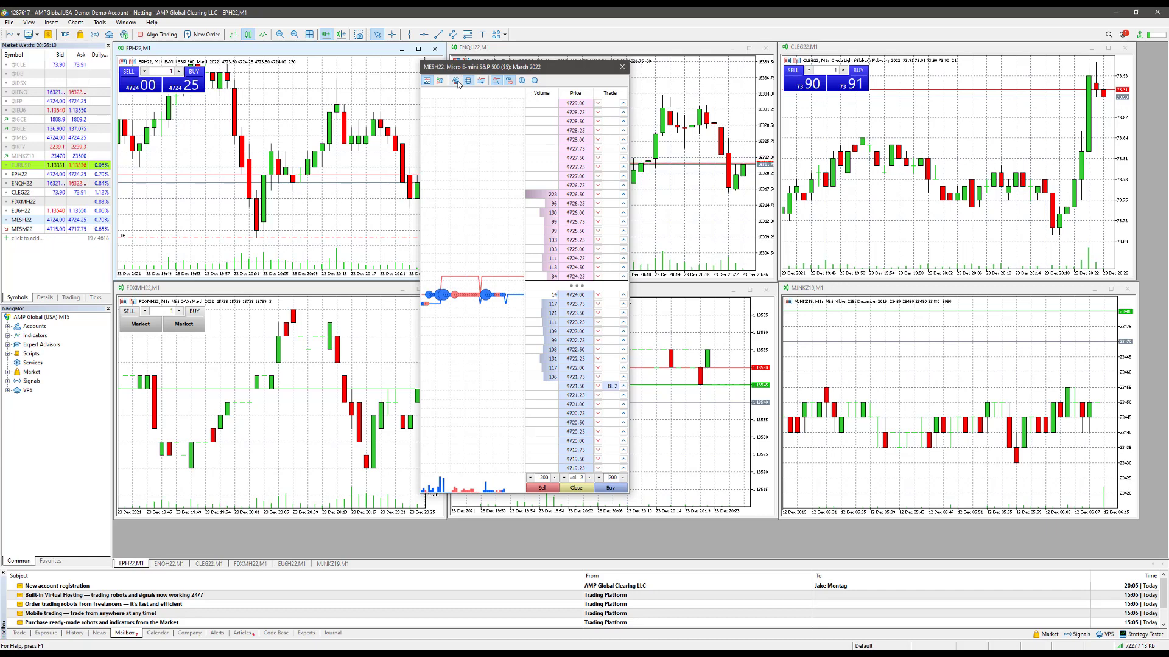
# Reposition the Depth of Market window, show its time and sales list, and widen it to display full trade times
pyautogui.moveTo(491, 67); pyautogui.dragTo(447, 96)
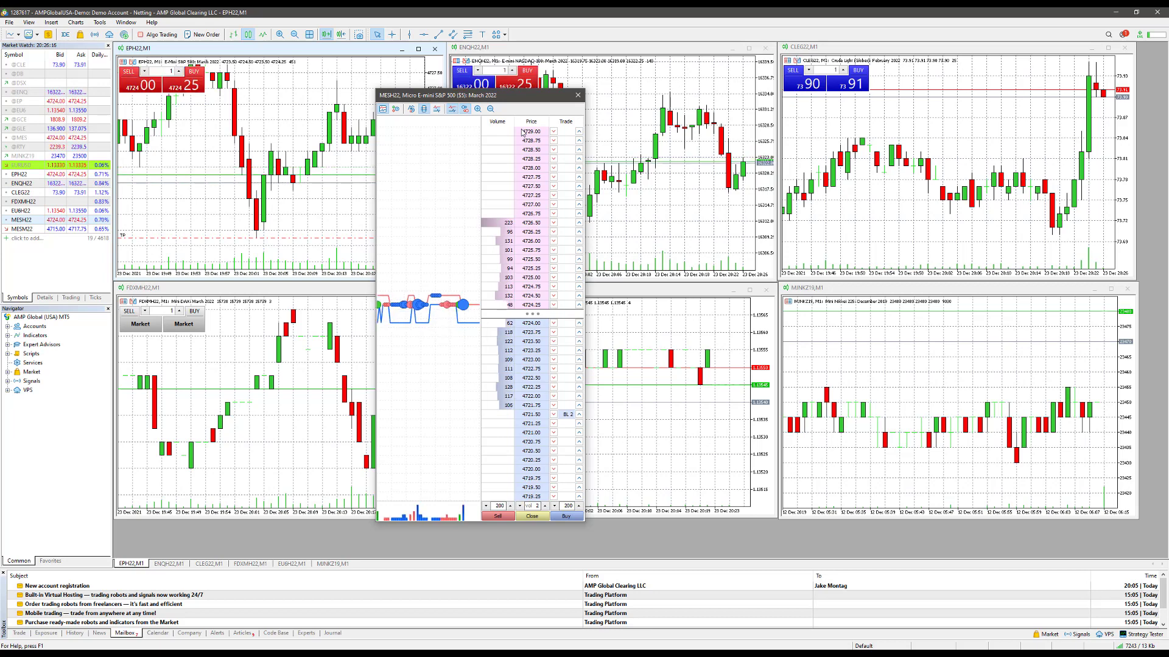
pyautogui.click(395, 110)
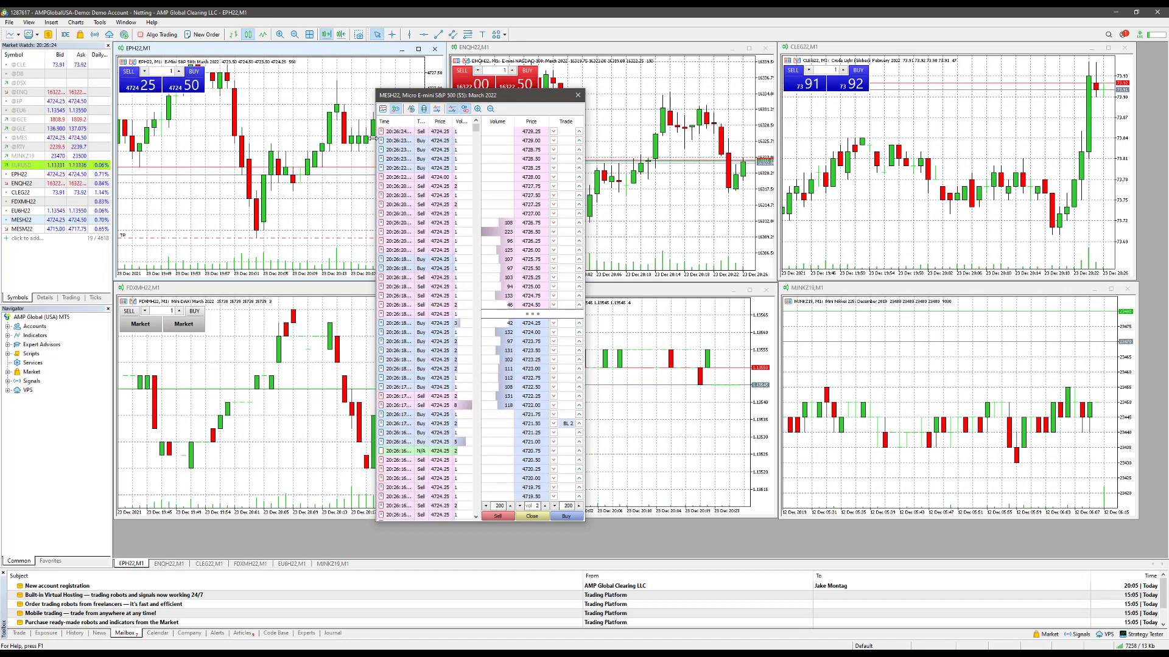
pyautogui.moveTo(376, 132); pyautogui.dragTo(329, 133)
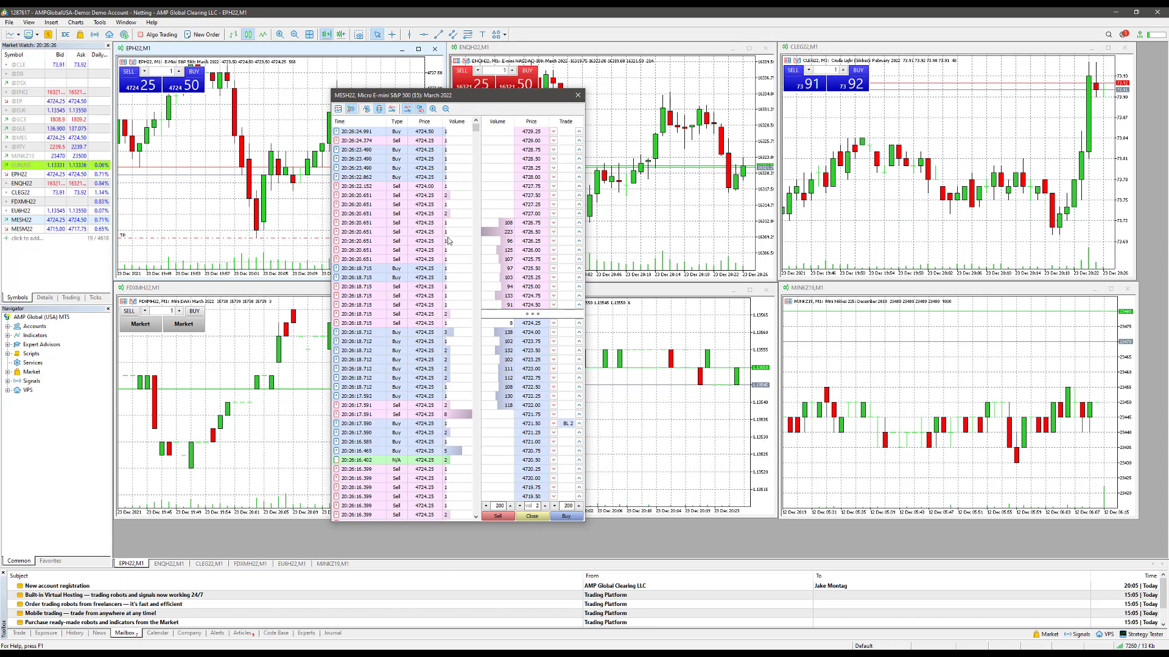
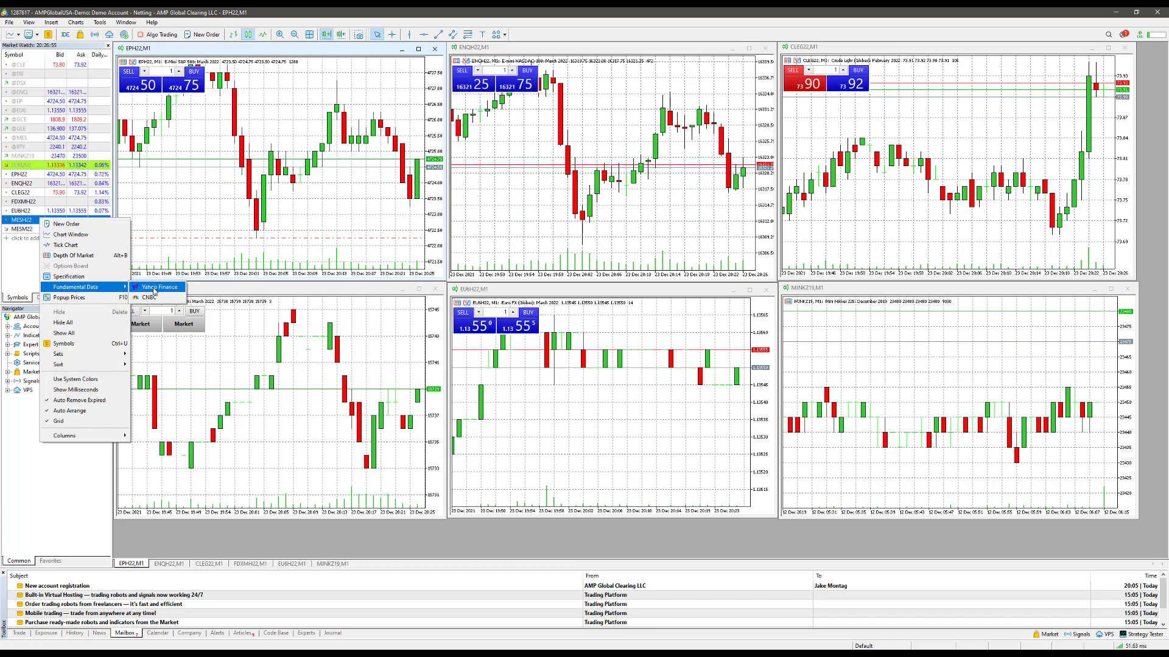
# View the Popup Prices window, move it around over the charts, and close it
pyautogui.click(114, 296)
pyautogui.moveTo(185, 221); pyautogui.dragTo(138, 167)
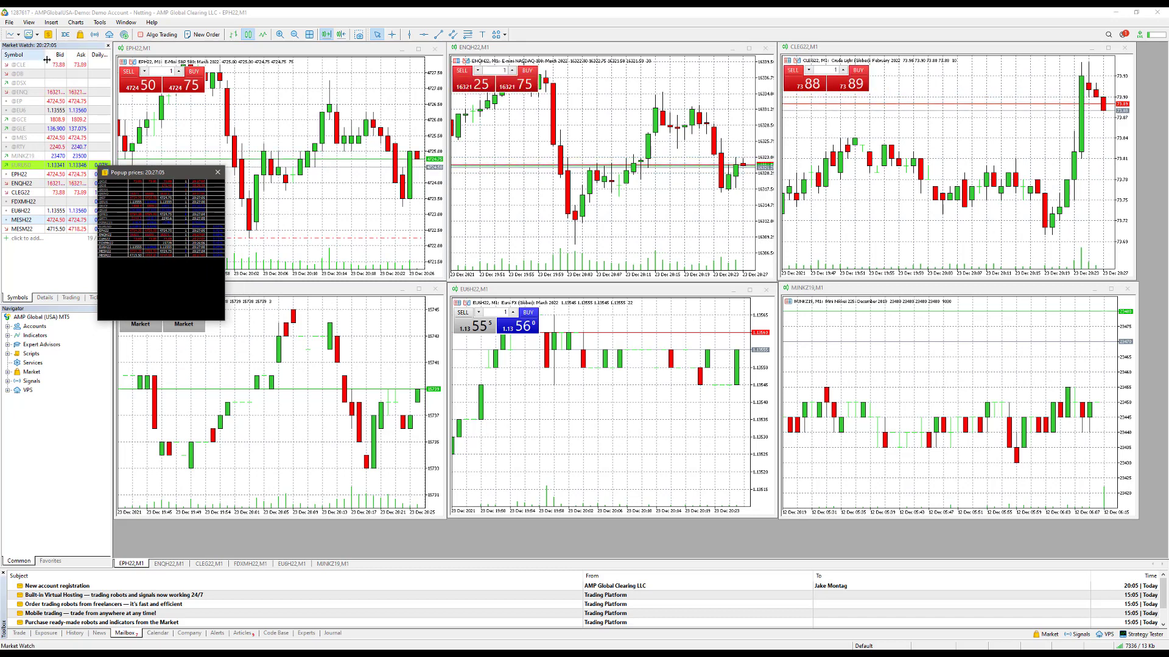
pyautogui.moveTo(140, 173); pyautogui.dragTo(517, 157)
pyautogui.moveTo(451, 217); pyautogui.dragTo(93, 172)
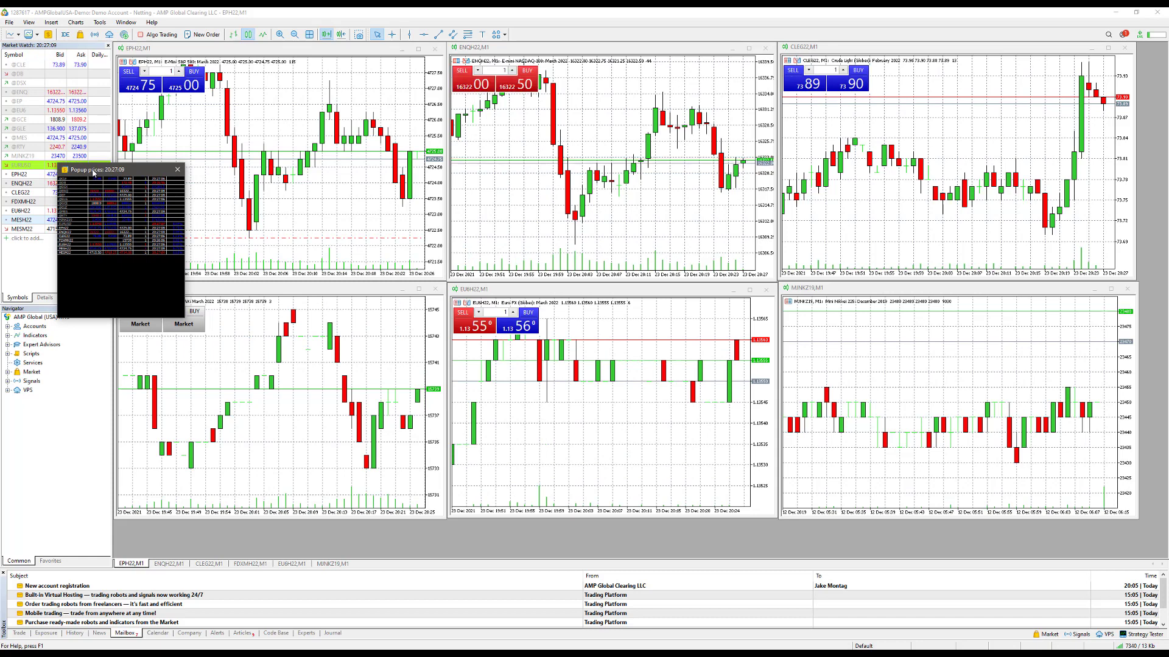
pyautogui.moveTo(117, 170); pyautogui.dragTo(526, 241)
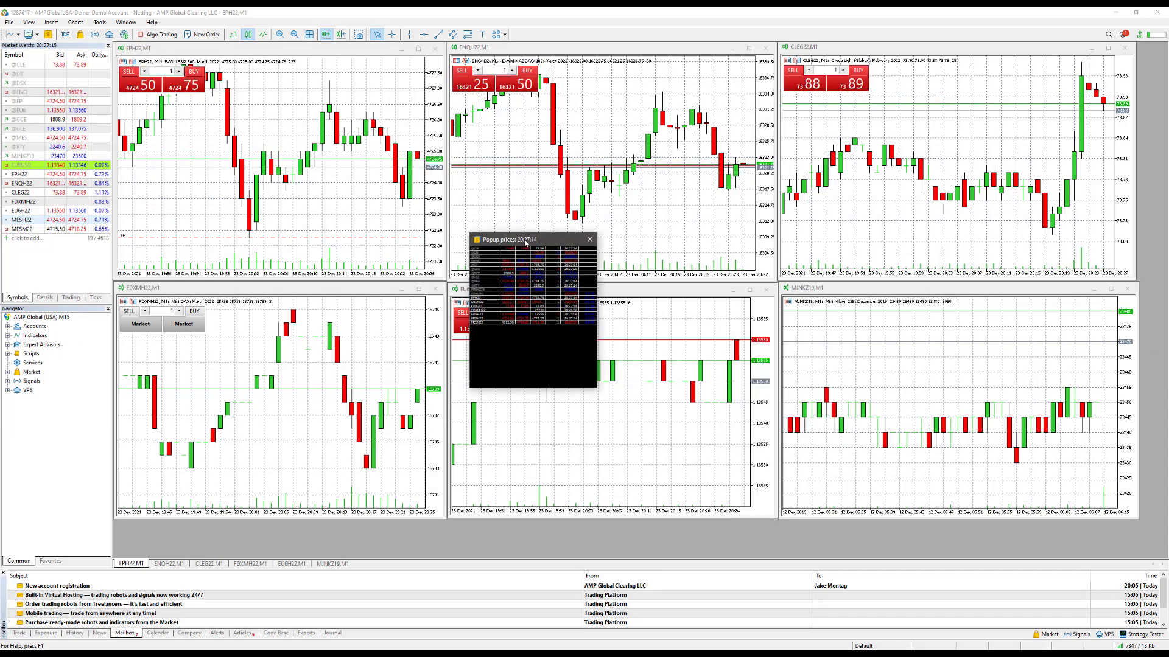
pyautogui.click(588, 240)
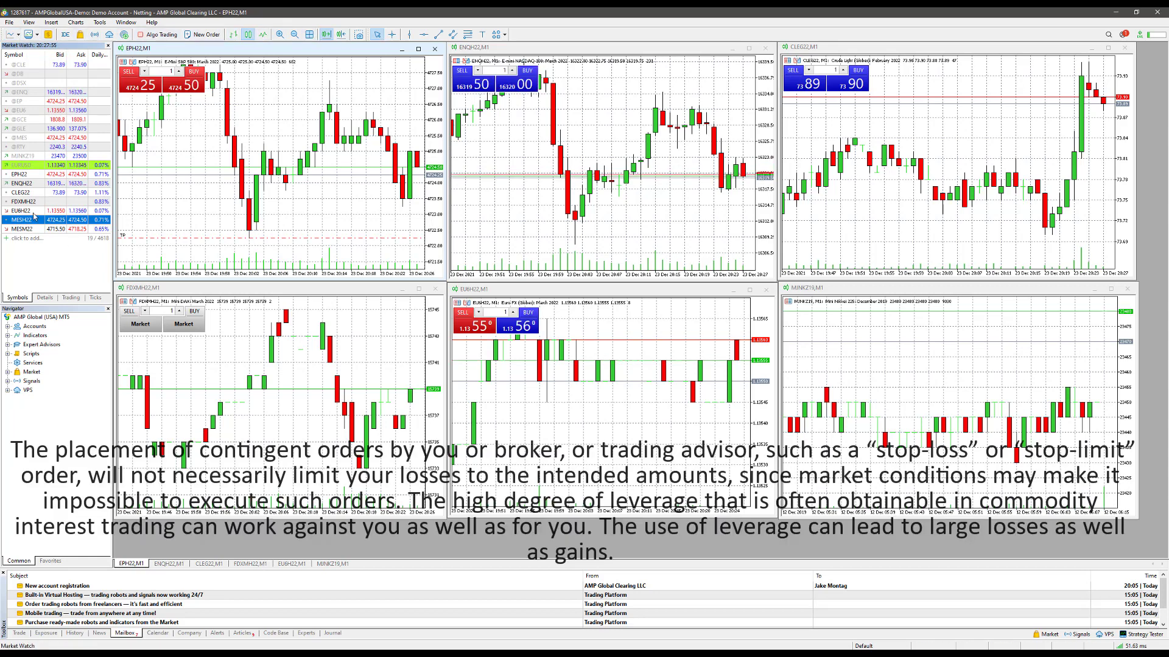
# Review the open MESH22 position and the account's trade history, selecting the balance entry
pyautogui.rightClick(32, 219)
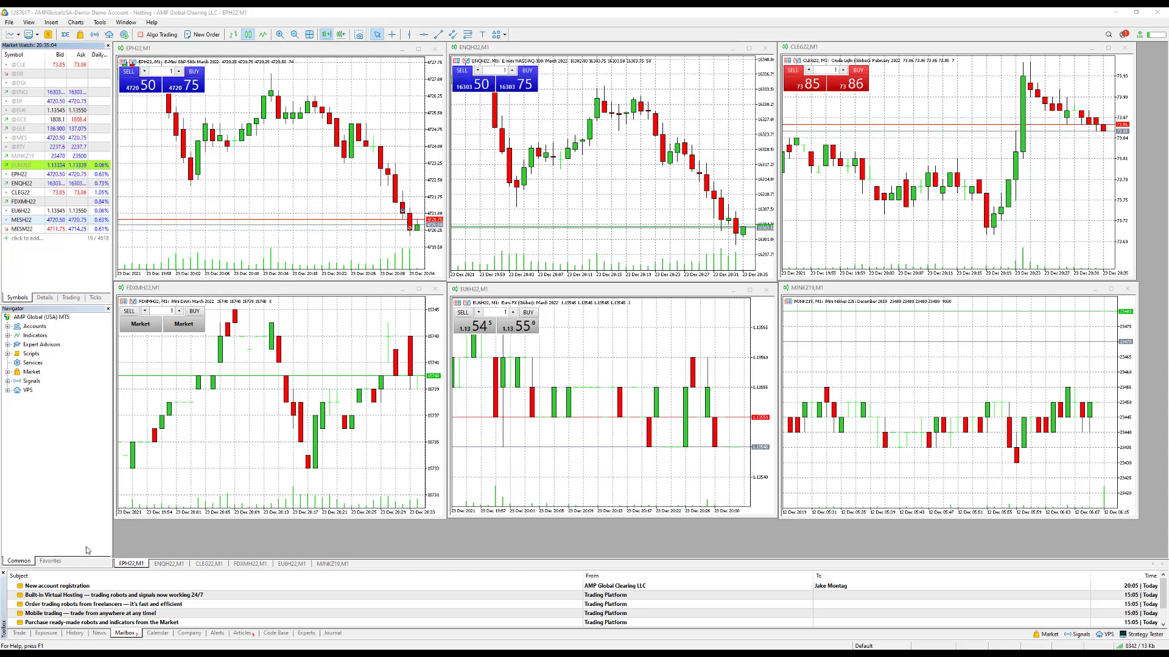
pyautogui.click(20, 633)
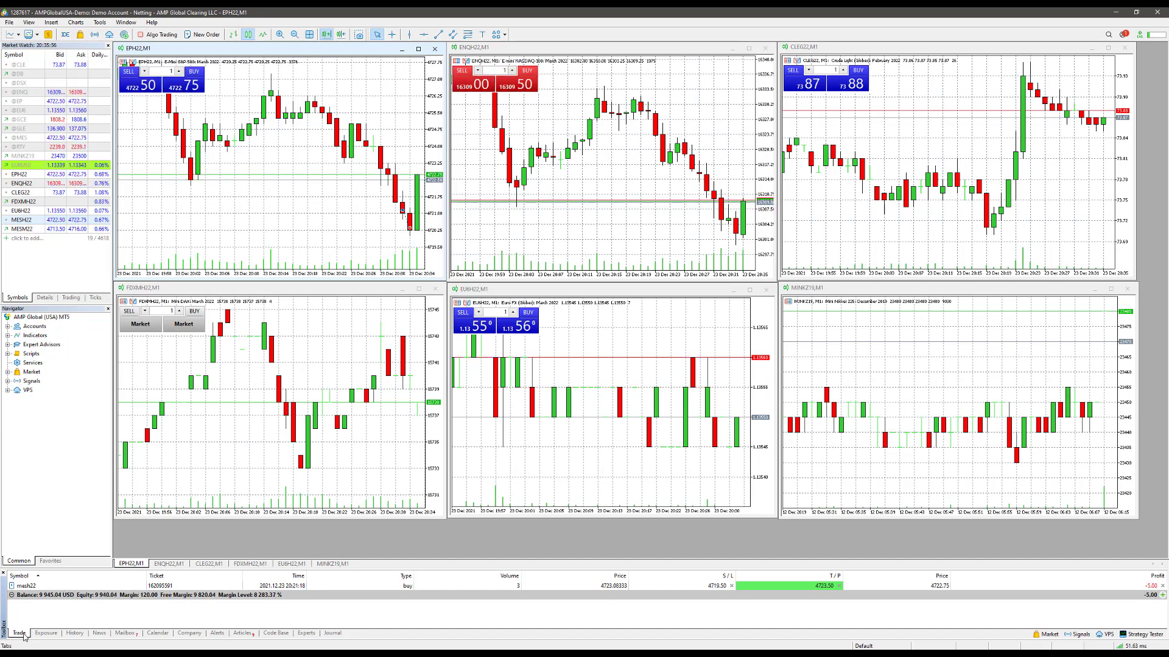
pyautogui.click(74, 633)
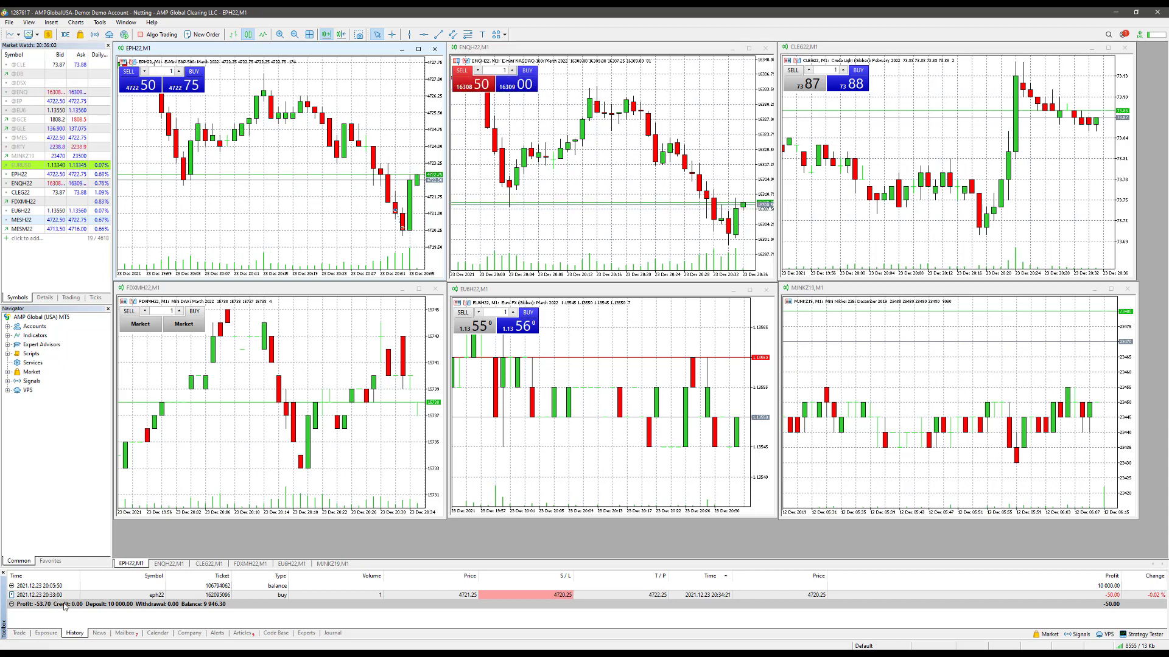
pyautogui.click(12, 586)
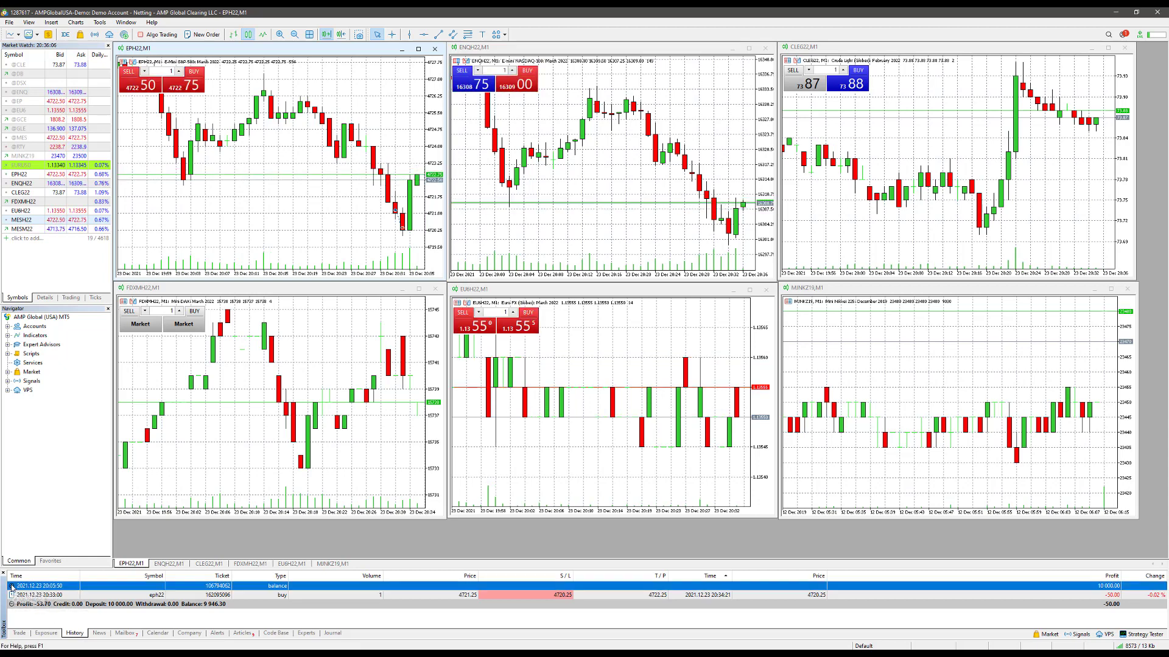